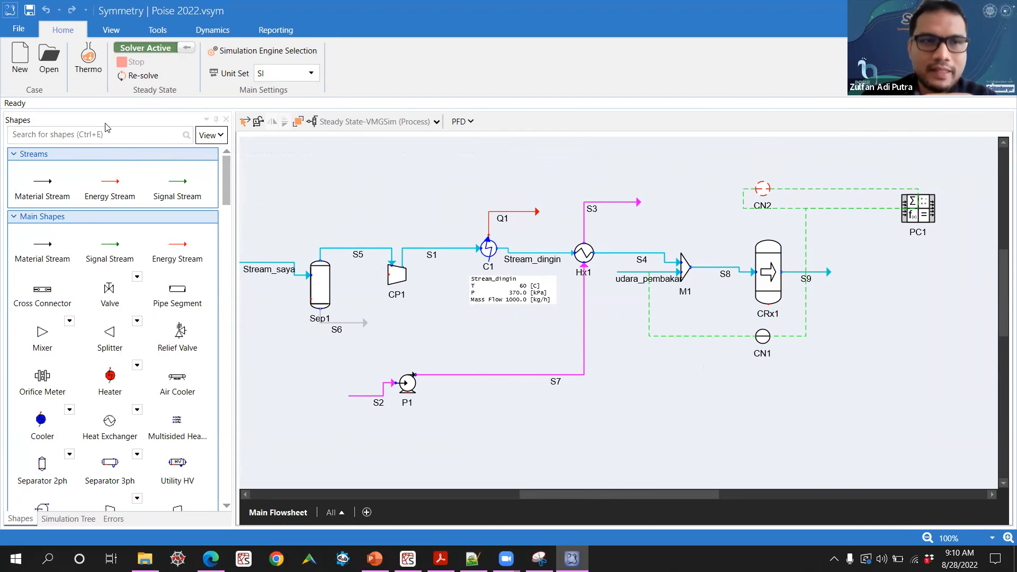
- Review the compounds of the Model_Saya property package and browse the available unit operation shapes
{"action": "left_click", "coordinate": [94, 70]}
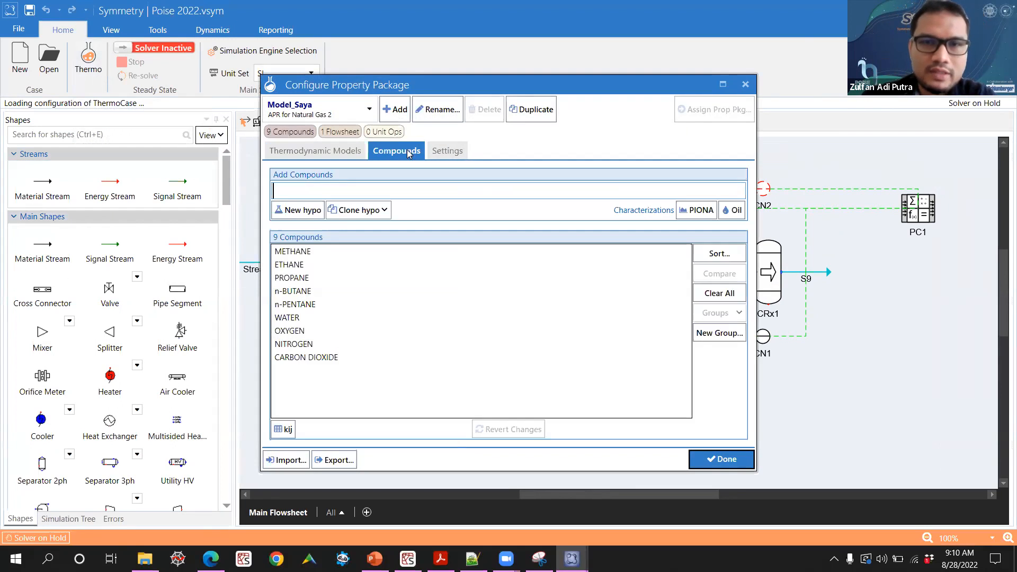
{"action": "left_click", "coordinate": [745, 84]}
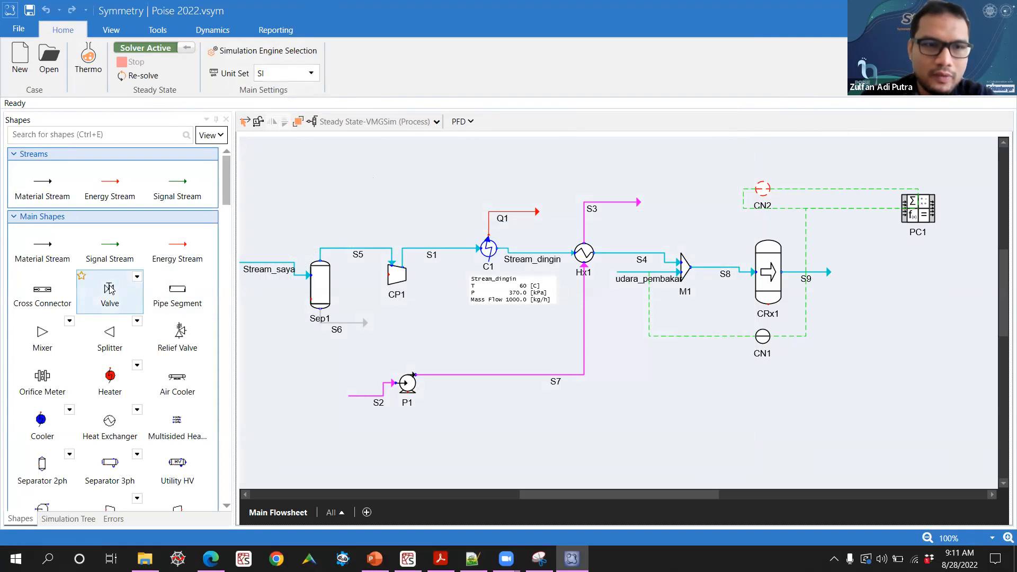
{"action": "scroll", "coordinate": [122, 339], "scroll_direction": "down", "scroll_amount": 5}
{"action": "scroll", "coordinate": [133, 345], "scroll_direction": "down", "scroll_amount": 2}
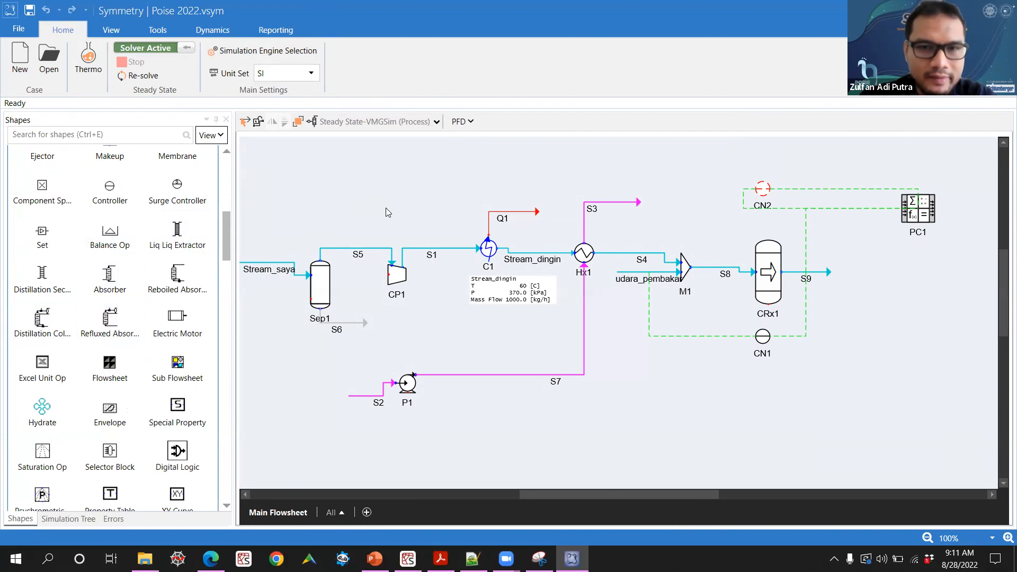
- Inspect the summary data of the Sep1 two-phase separator and close it
{"action": "mouse_move", "coordinate": [321, 291]}
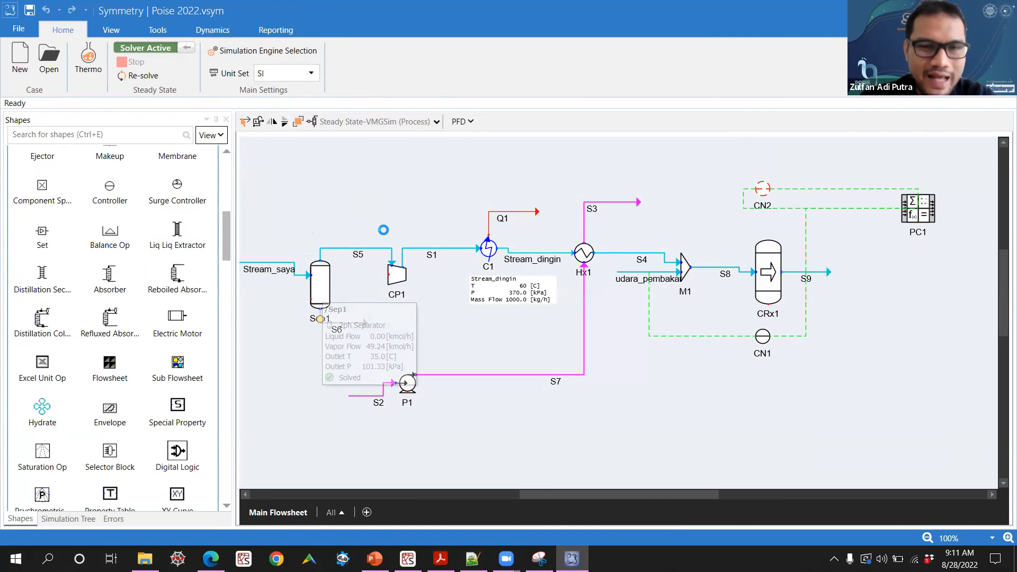
{"action": "left_click", "coordinate": [320, 319]}
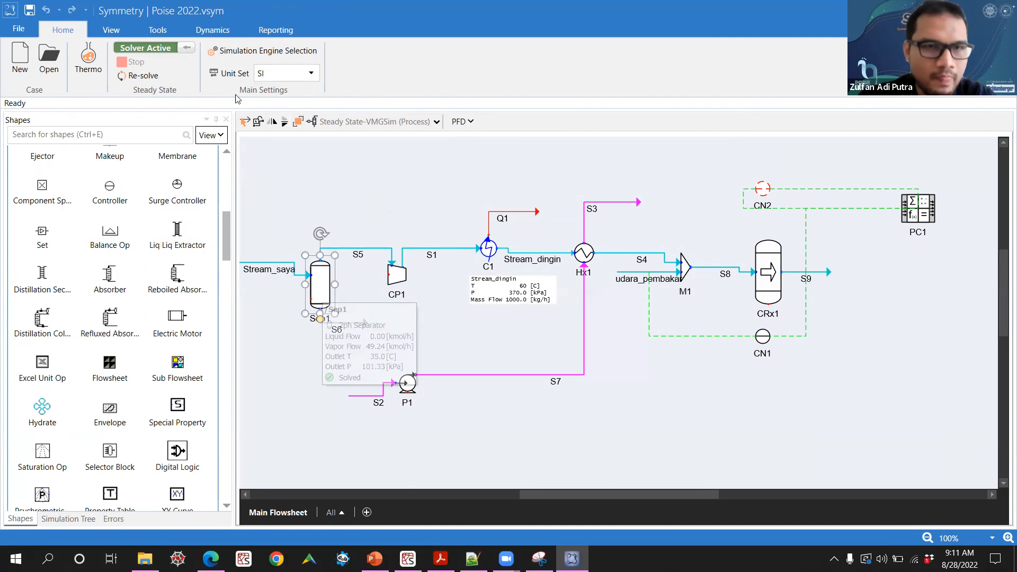
{"action": "mouse_move", "coordinate": [231, 78]}
{"action": "left_mouse_down"}
{"action": "mouse_move", "coordinate": [216, 58]}
{"action": "mouse_move", "coordinate": [222, 74]}
{"action": "left_mouse_up"}
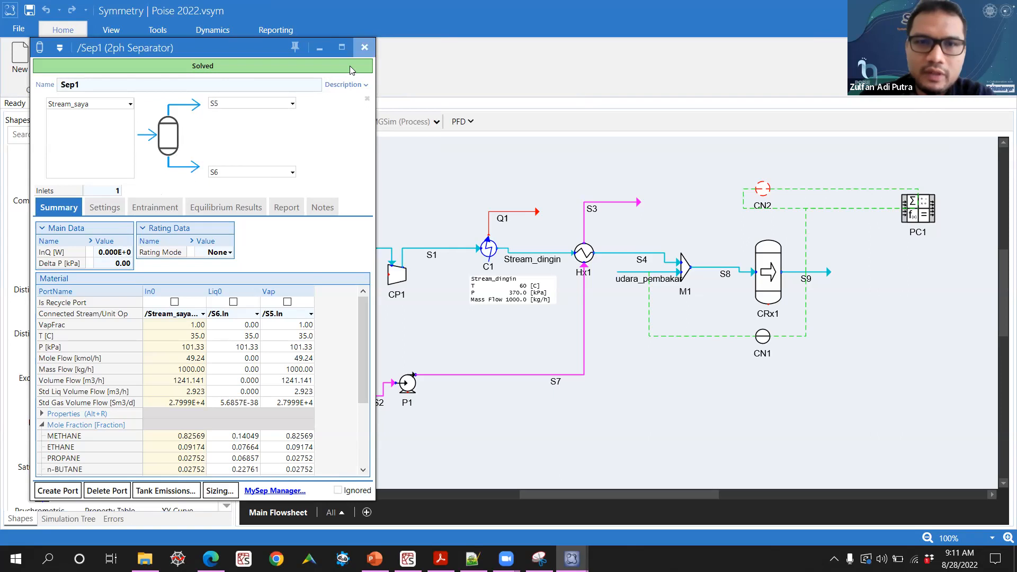
{"action": "left_click", "coordinate": [364, 47]}
{"action": "left_click", "coordinate": [880, 254]}
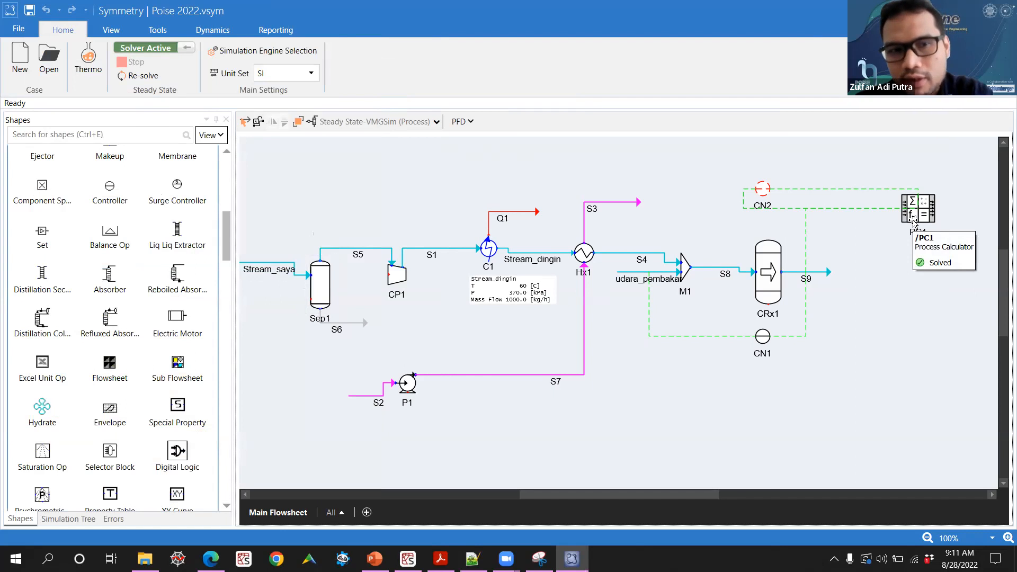
- Open the PC1 process calculator and the S1 material stream and arrange their windows side by side
{"action": "left_click", "coordinate": [913, 222]}
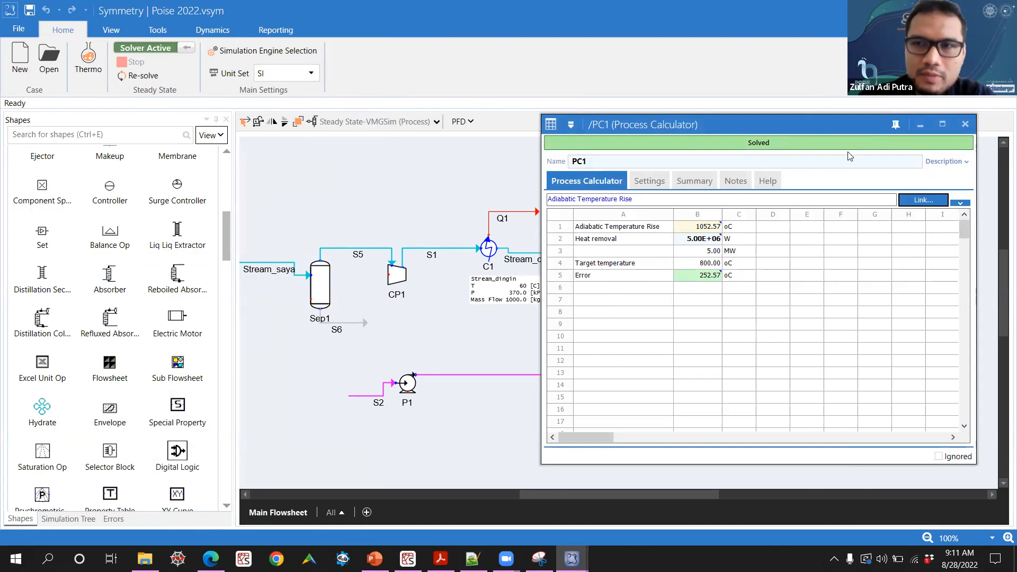
{"action": "left_click", "coordinate": [456, 249]}
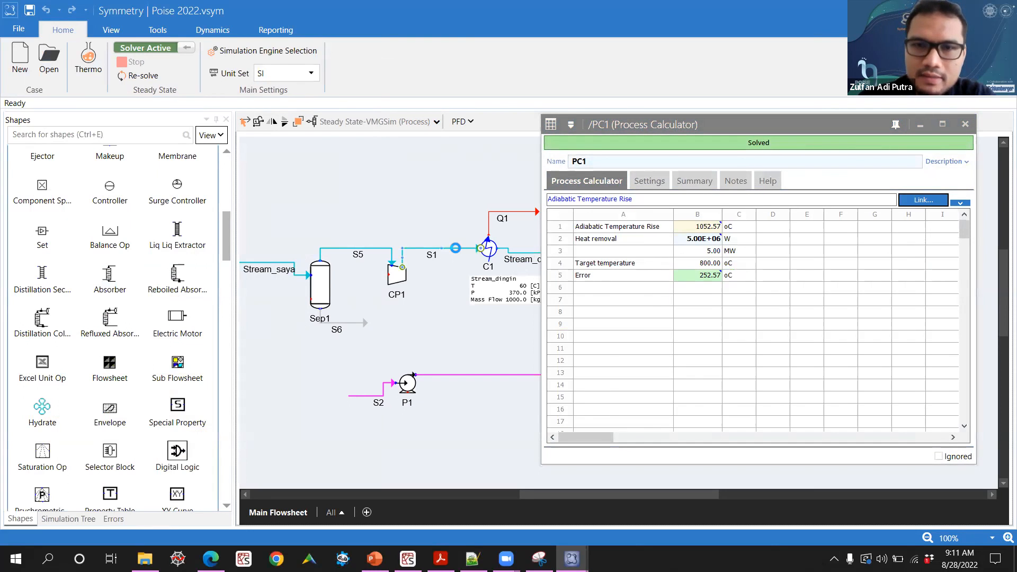
{"action": "double_click", "coordinate": [456, 248]}
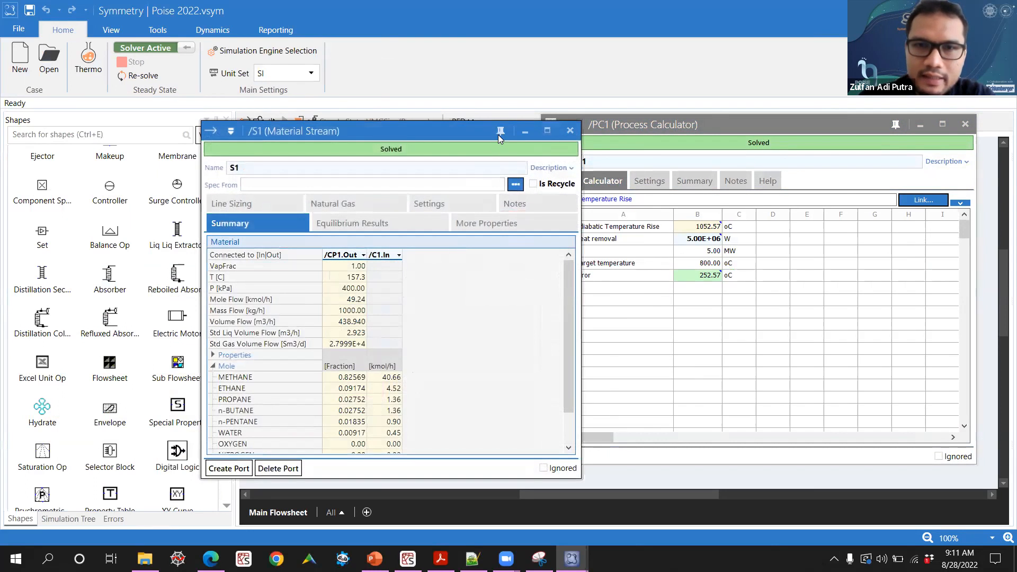
{"action": "left_click_drag", "start_coordinate": [474, 126], "coordinate": [326, 78]}
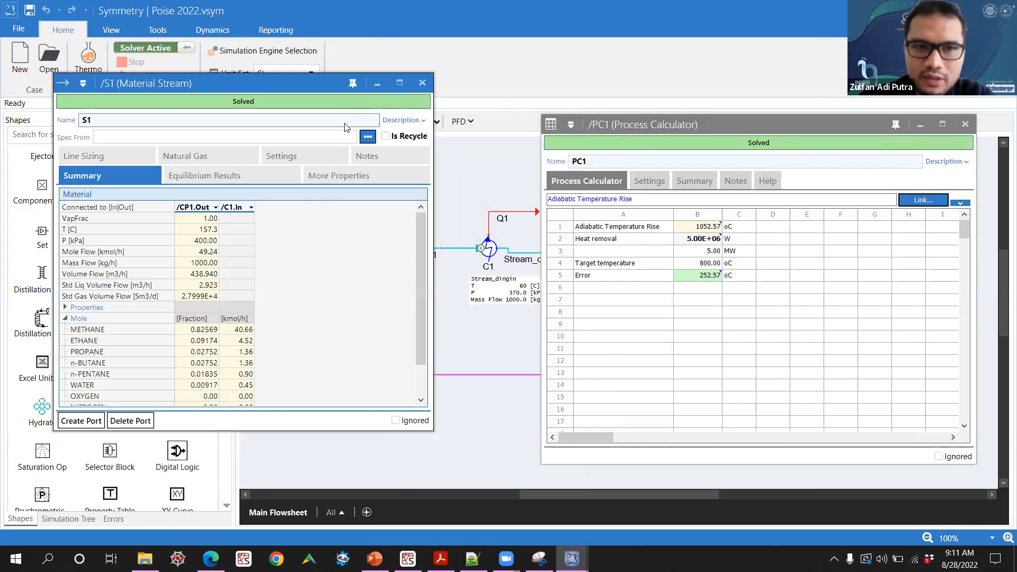
- Try to link stream S1's pressure to cell B7 of the PC1 calculator with a copied connection, and close both windows
{"action": "right_click", "coordinate": [203, 245]}
{"action": "left_click", "coordinate": [641, 320]}
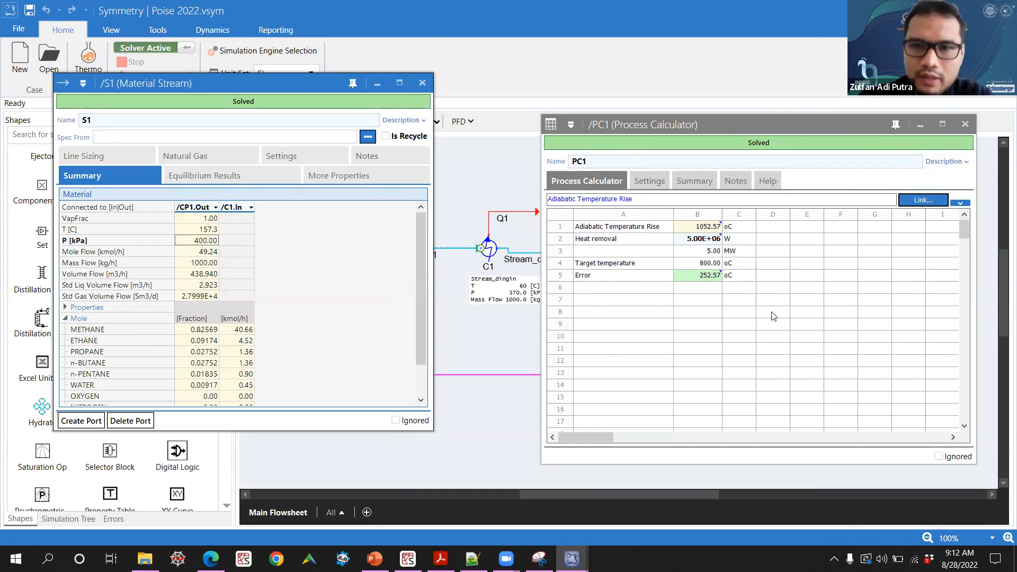
{"action": "right_click", "coordinate": [692, 300]}
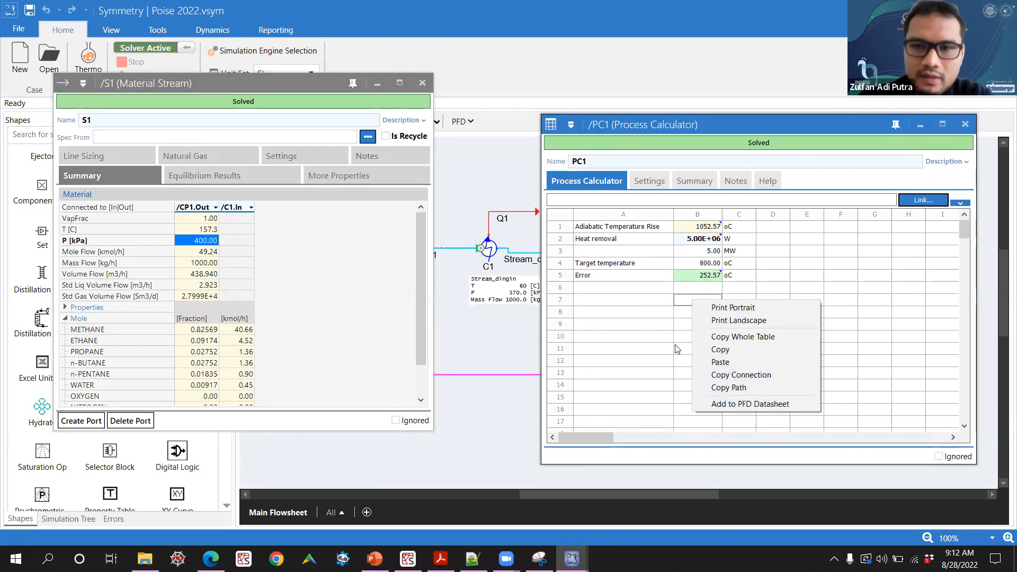
{"action": "left_click", "coordinate": [628, 350]}
{"action": "right_click", "coordinate": [206, 245]}
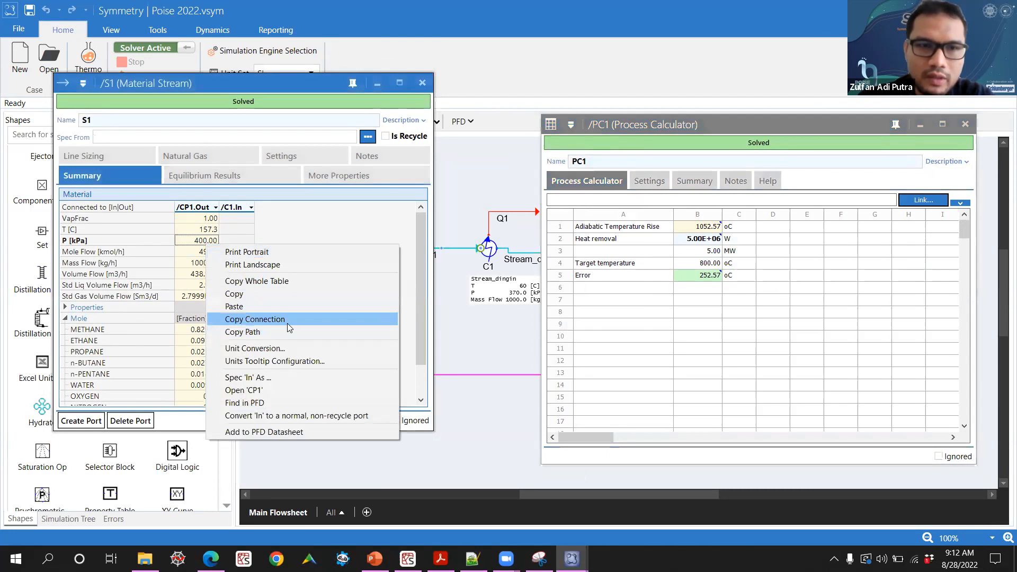
{"action": "left_click", "coordinate": [265, 318]}
{"action": "left_click", "coordinate": [693, 302]}
{"action": "right_click", "coordinate": [692, 303]}
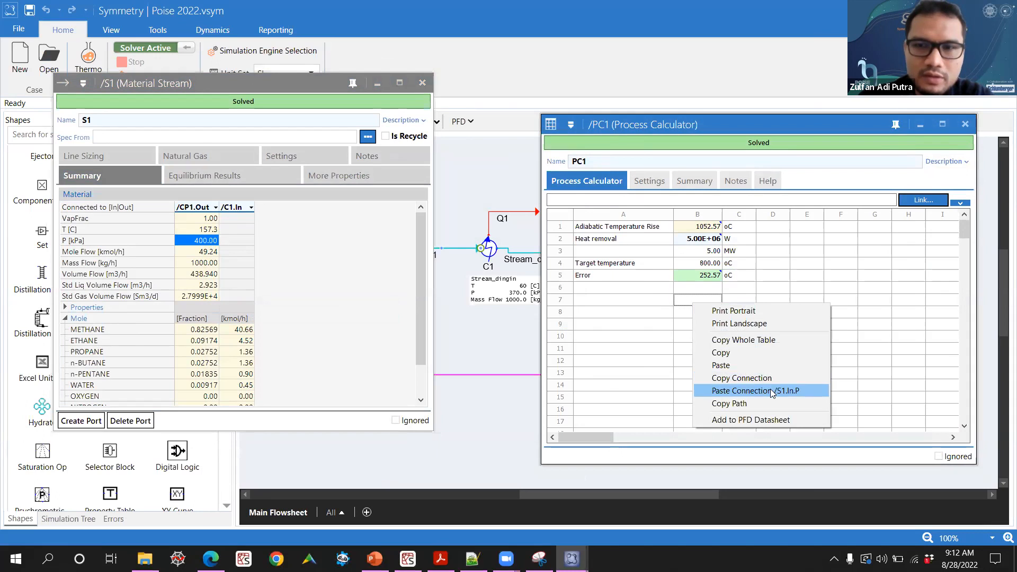
{"action": "left_click", "coordinate": [426, 84]}
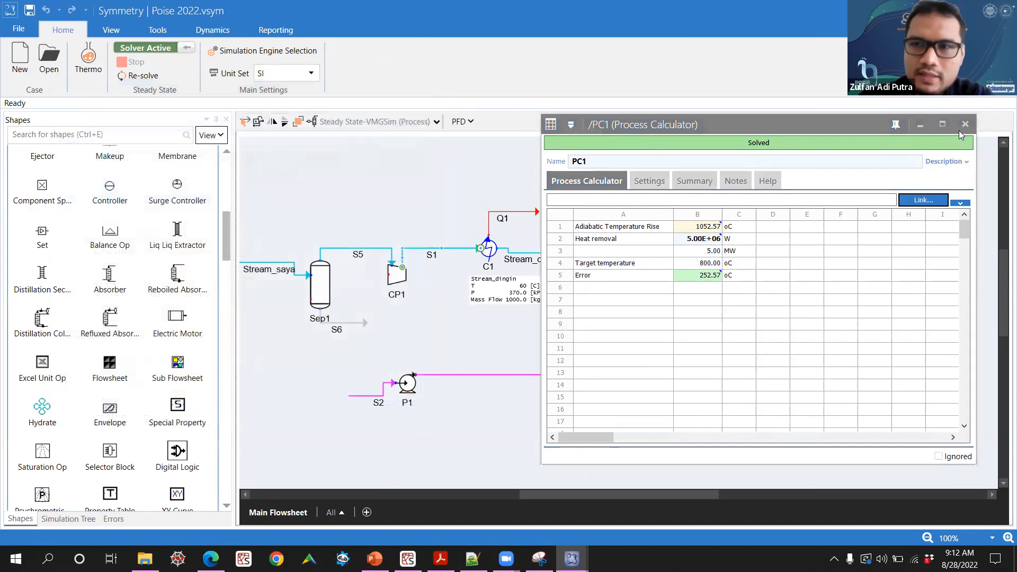
{"action": "left_click", "coordinate": [965, 124]}
{"action": "left_click", "coordinate": [629, 420]}
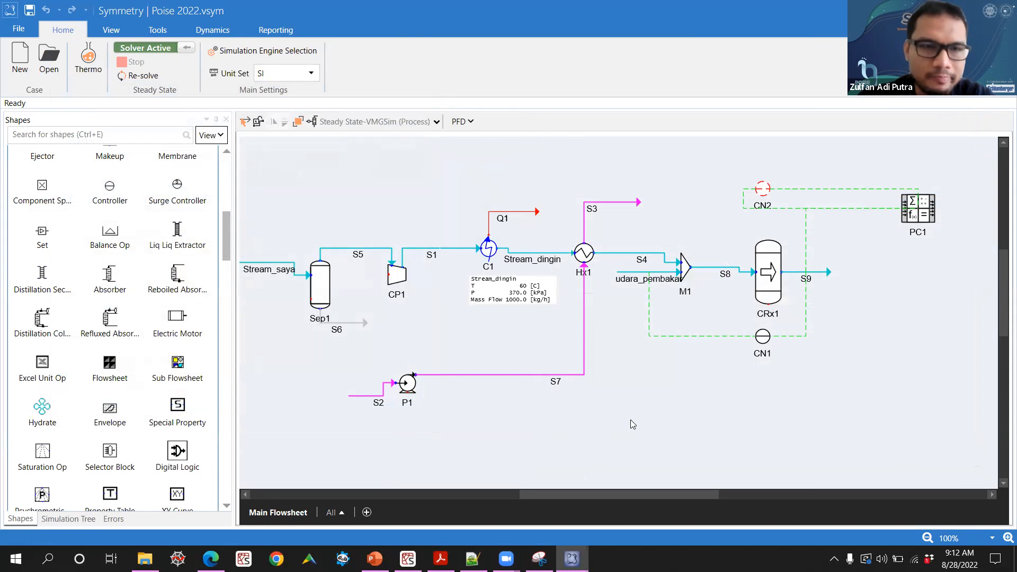
- Switch to File Explorer and show the full path of the Symmetry Documentation folder
{"action": "mouse_move", "coordinate": [763, 339]}
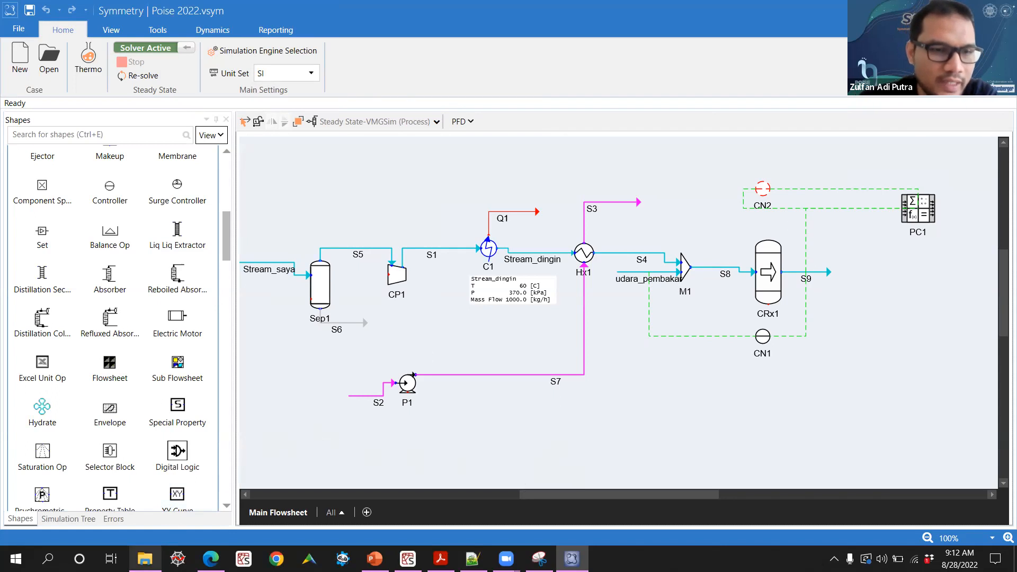
{"action": "mouse_move", "coordinate": [144, 559]}
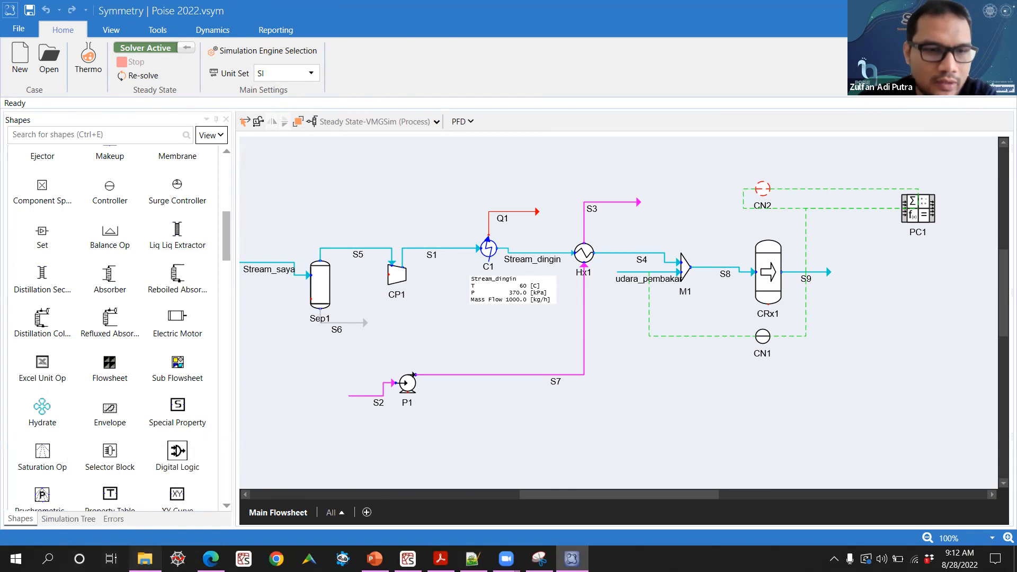
{"action": "left_click", "coordinate": [145, 559]}
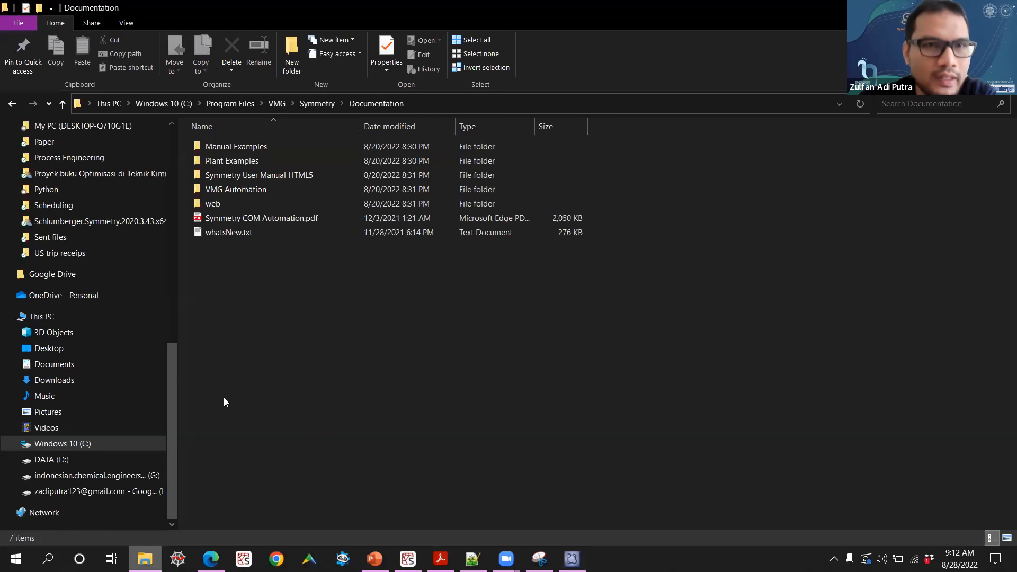
{"action": "left_click", "coordinate": [475, 106]}
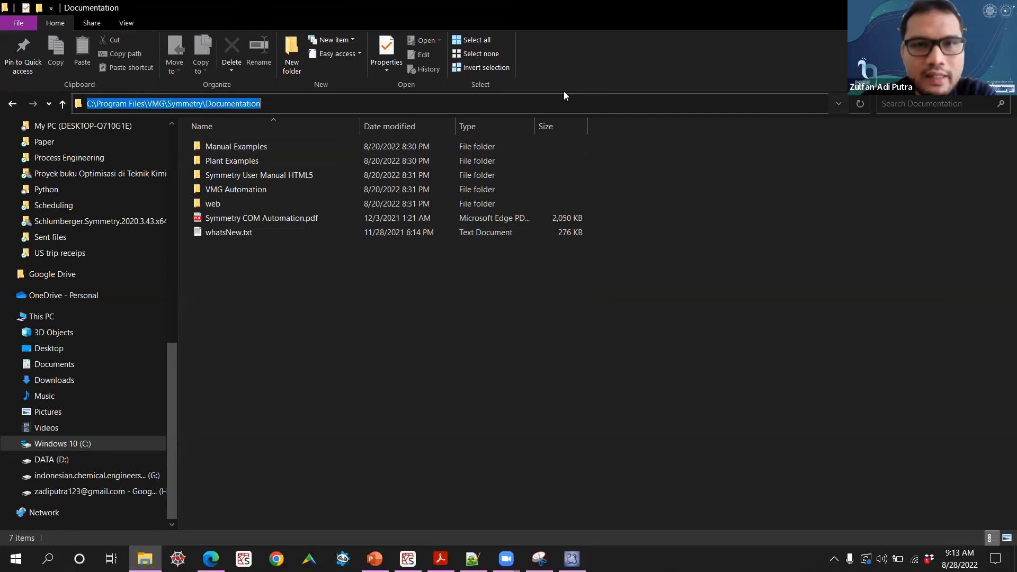
{"action": "left_click", "coordinate": [647, 109]}
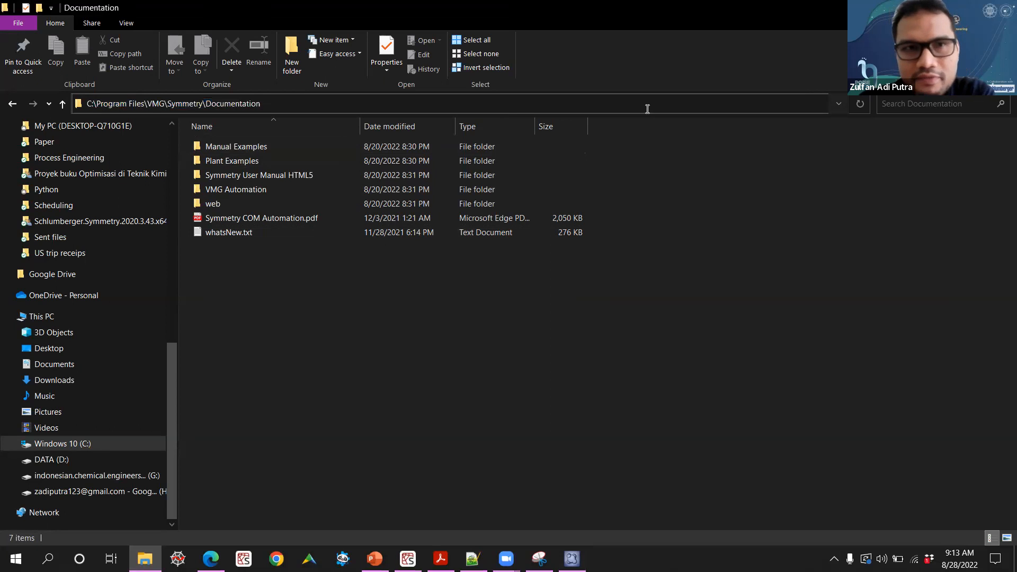
{"action": "left_click", "coordinate": [251, 375]}
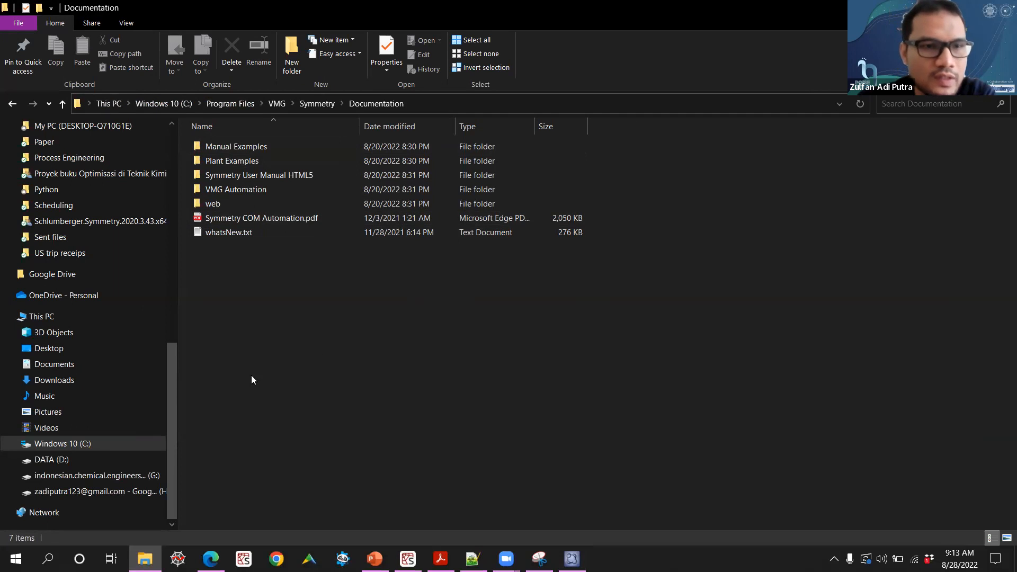
- Browse from the C: drive to Program Files\VMG\Symmetry\Documentation and look briefly into the Symmetry User Manual HTML5 folder
{"action": "left_click", "coordinate": [63, 445]}
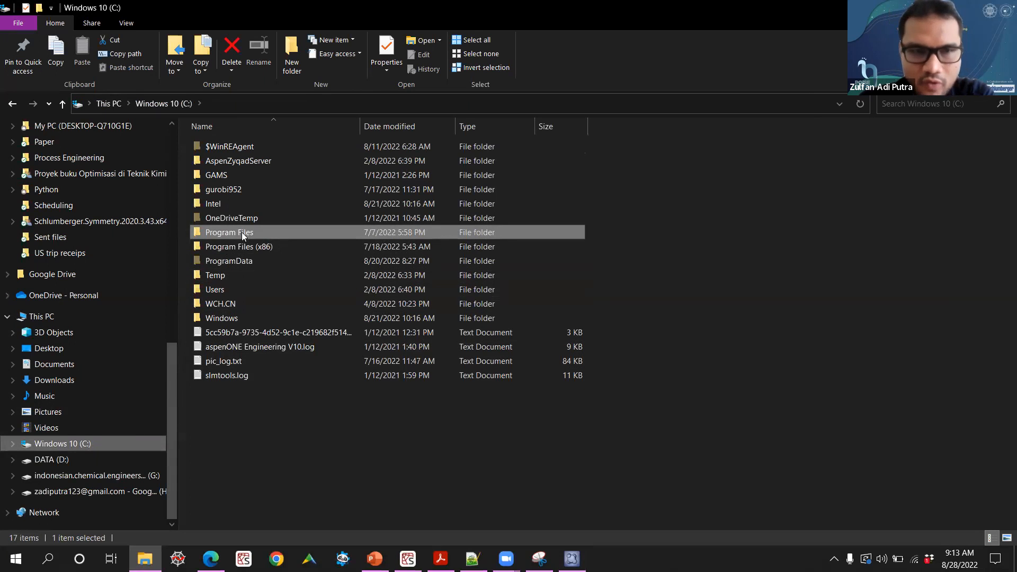
{"action": "double_click", "coordinate": [233, 234]}
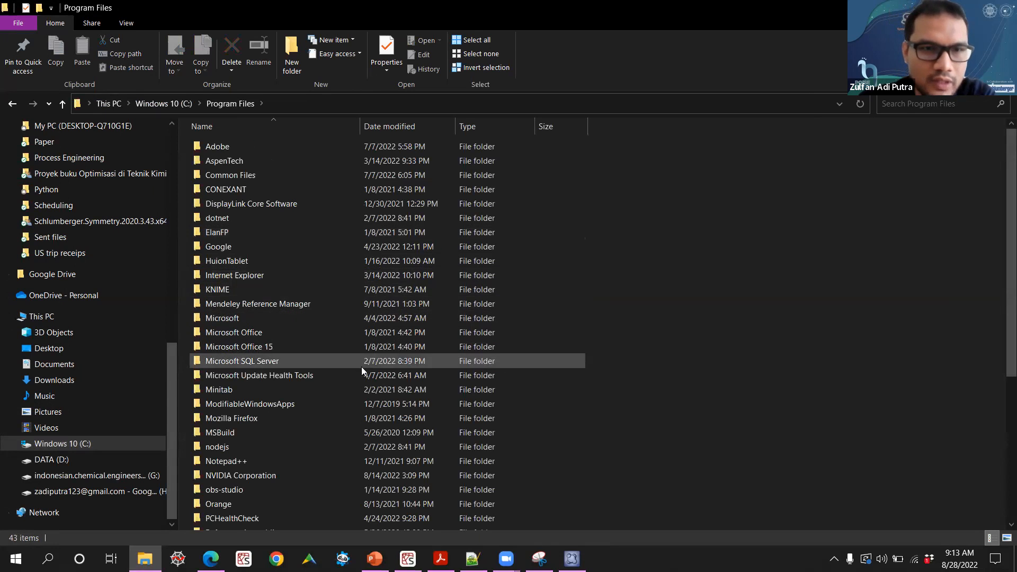
{"action": "scroll", "coordinate": [316, 410], "scroll_direction": "down", "scroll_amount": 5}
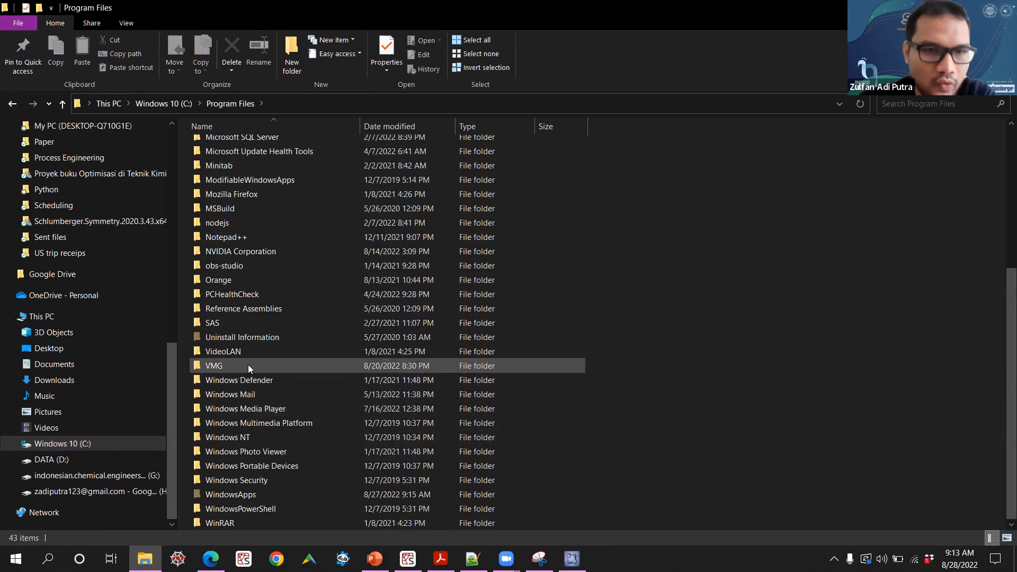
{"action": "double_click", "coordinate": [216, 367]}
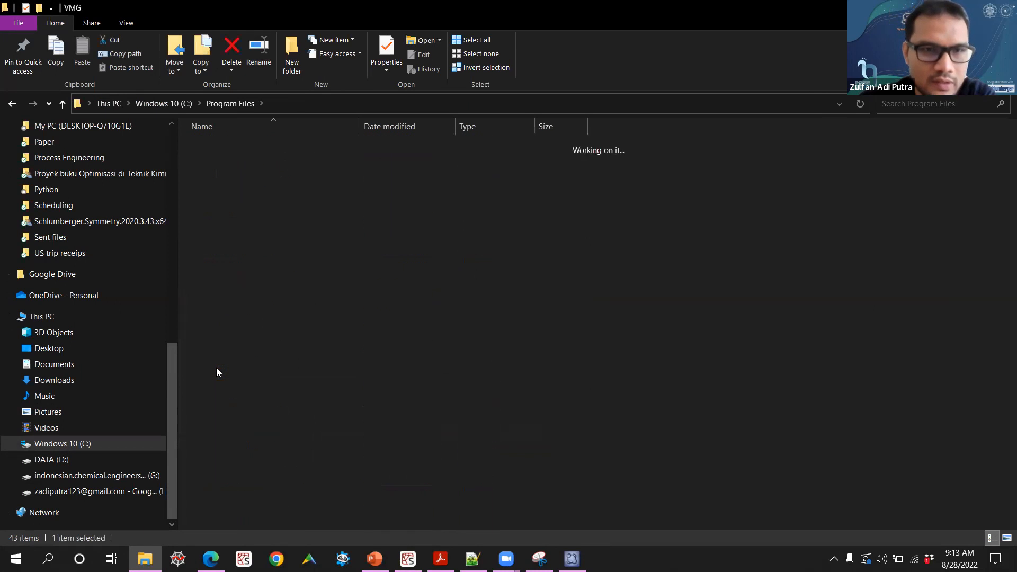
{"action": "double_click", "coordinate": [225, 146]}
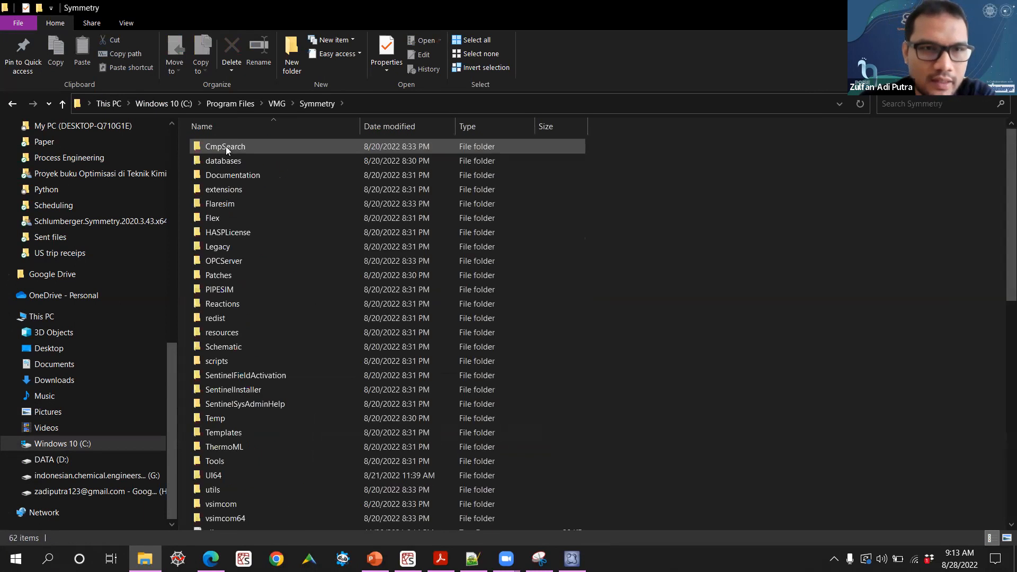
{"action": "double_click", "coordinate": [230, 177]}
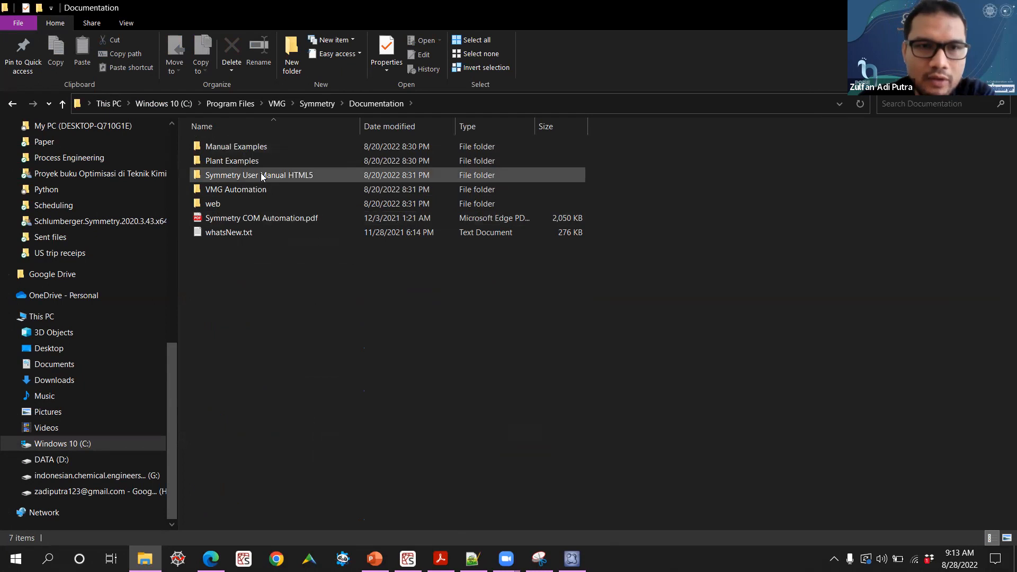
{"action": "double_click", "coordinate": [261, 175]}
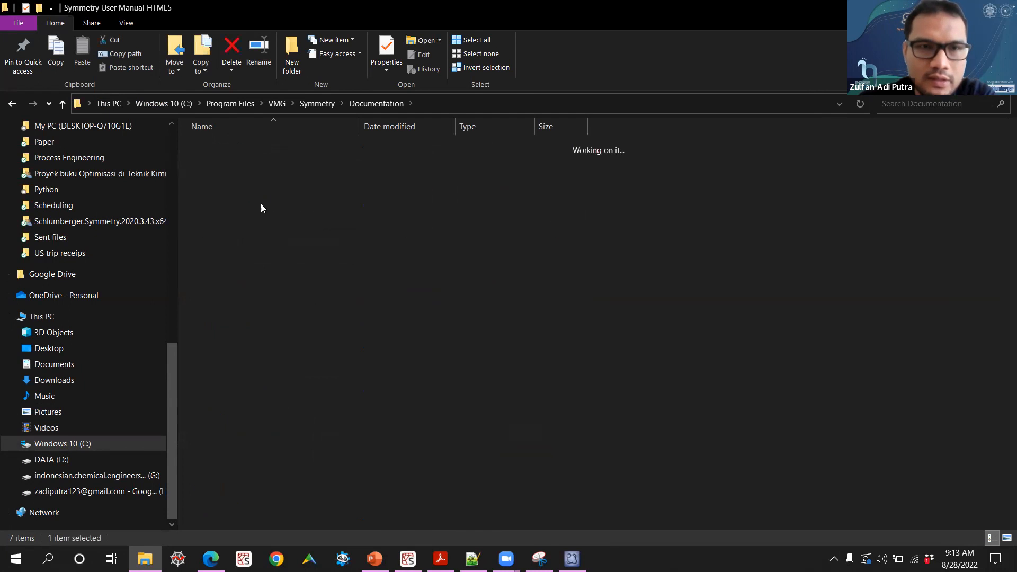
{"action": "left_click", "coordinate": [394, 103]}
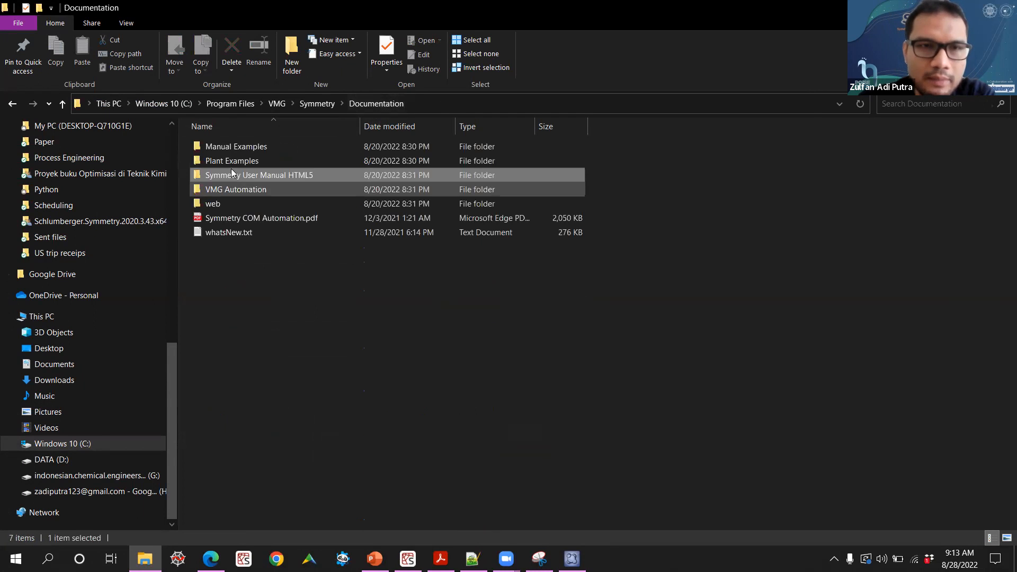
- Open the HeatExchanger.vsym example from the Manual Examples\Heat Exchange folder
{"action": "double_click", "coordinate": [229, 145]}
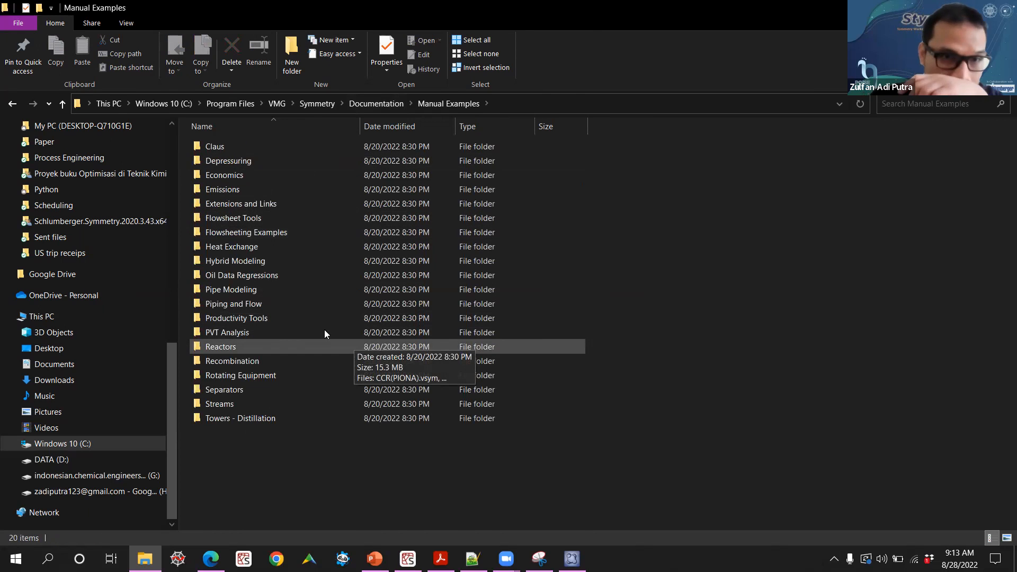
{"action": "double_click", "coordinate": [240, 246]}
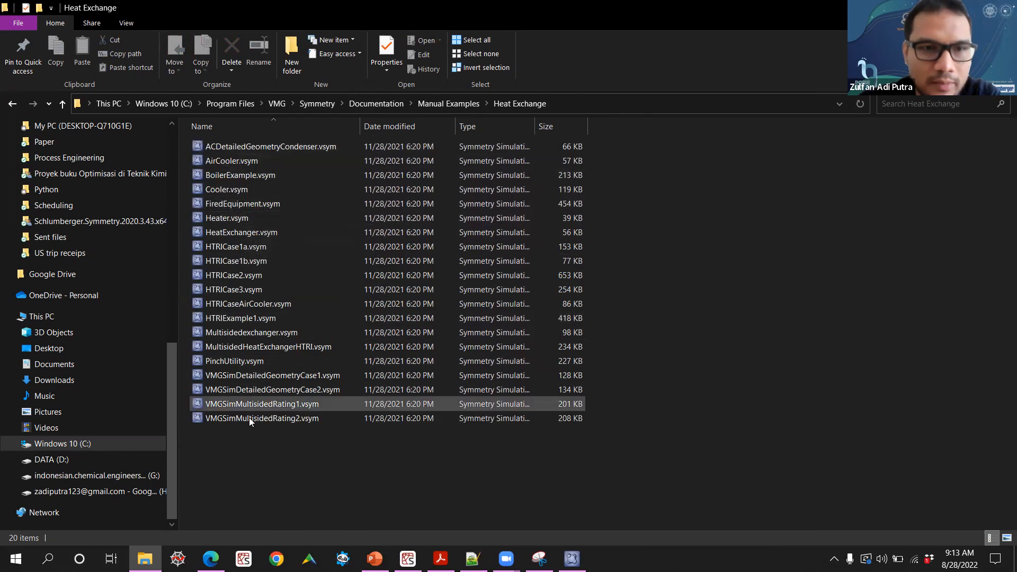
{"action": "left_click", "coordinate": [259, 234]}
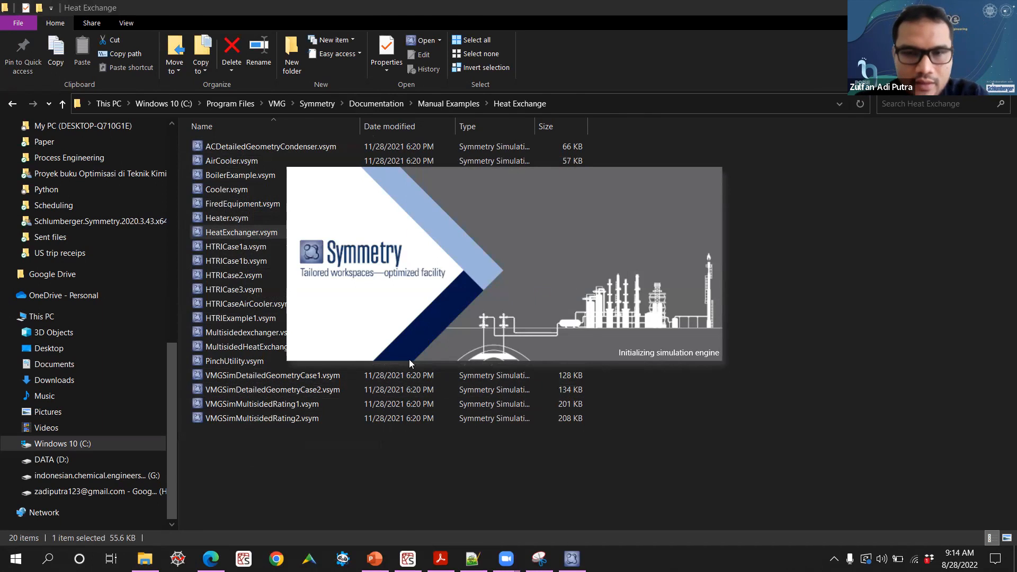
{"action": "left_click", "coordinate": [638, 460]}
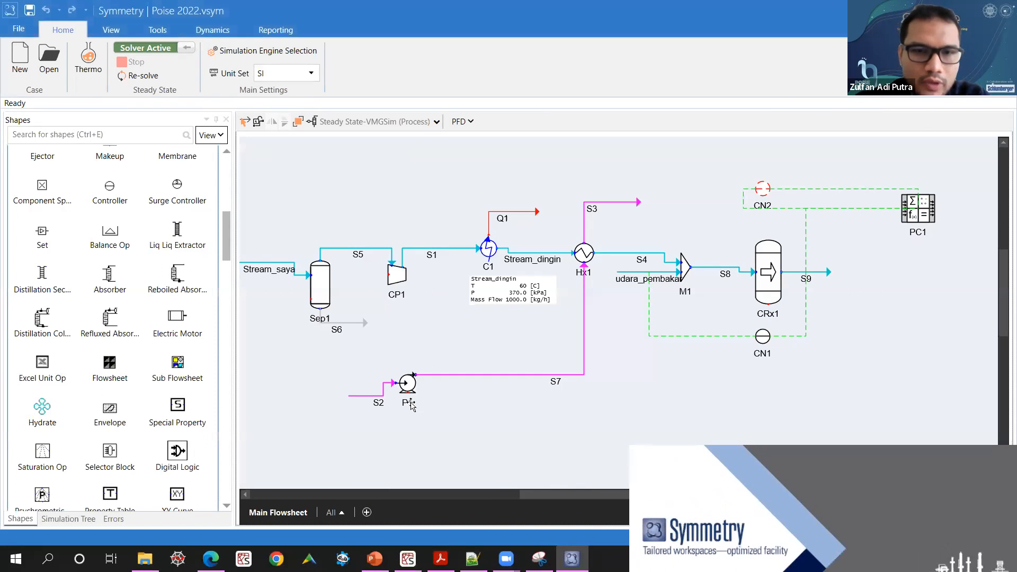
- Open the heat exchanger Hx1 in the Poise 2022 flowsheet, review its summary data, and close it
{"action": "left_click", "coordinate": [584, 256]}
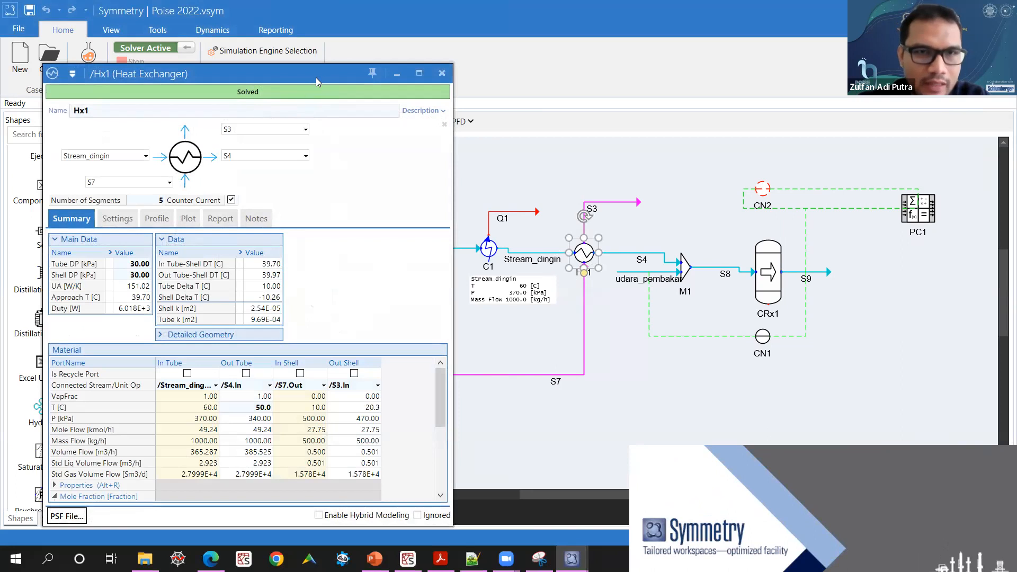
{"action": "left_click_drag", "start_coordinate": [311, 73], "coordinate": [287, 45]}
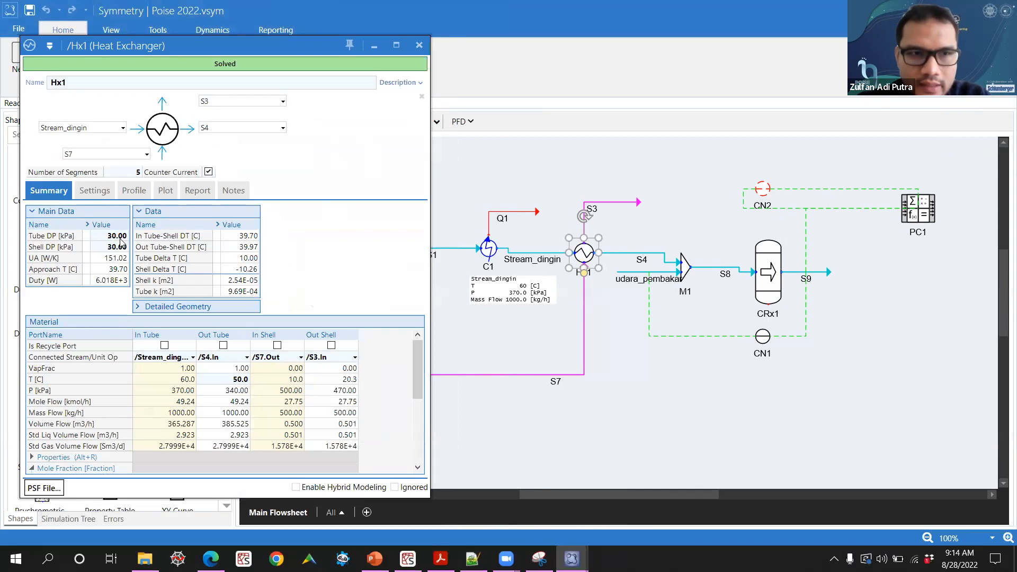
{"action": "mouse_move", "coordinate": [117, 238]}
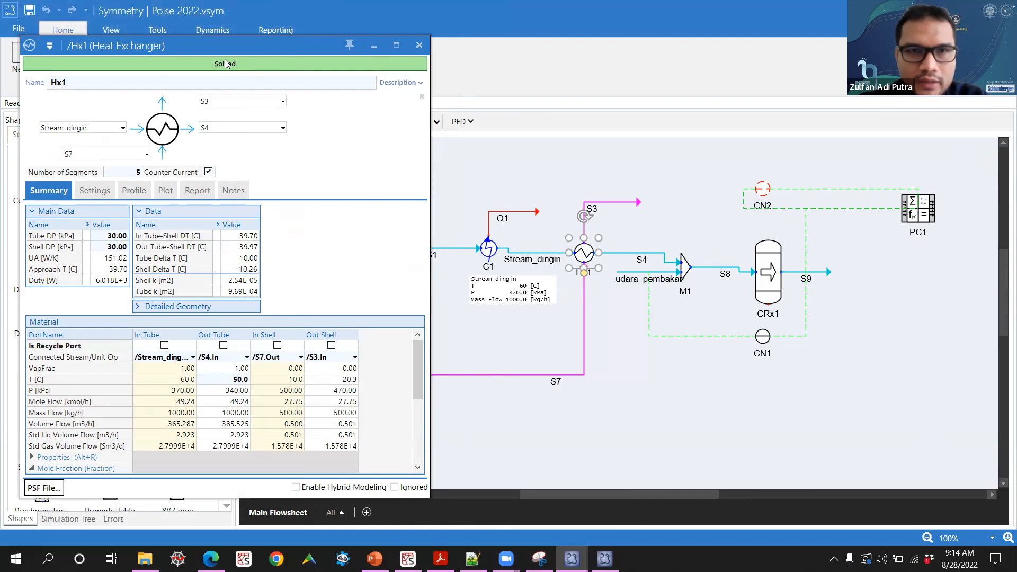
{"action": "left_click_drag", "start_coordinate": [226, 48], "coordinate": [199, 107]}
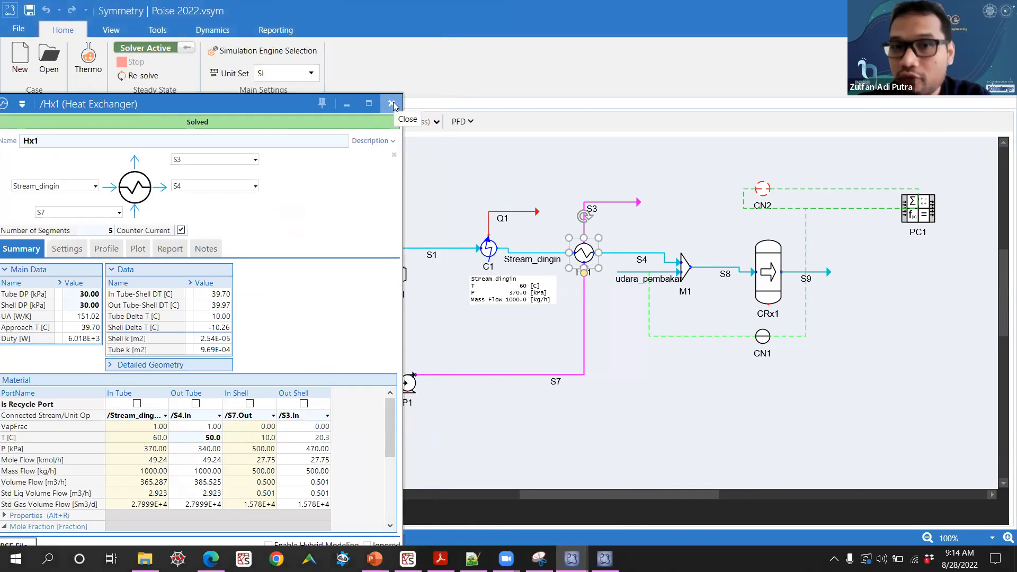
{"action": "left_click", "coordinate": [392, 104]}
- Switch to the HeatExchanger.vsym case, open its Hx1 heat exchanger, and place the window so its whole summary shows
{"action": "left_click", "coordinate": [605, 559]}
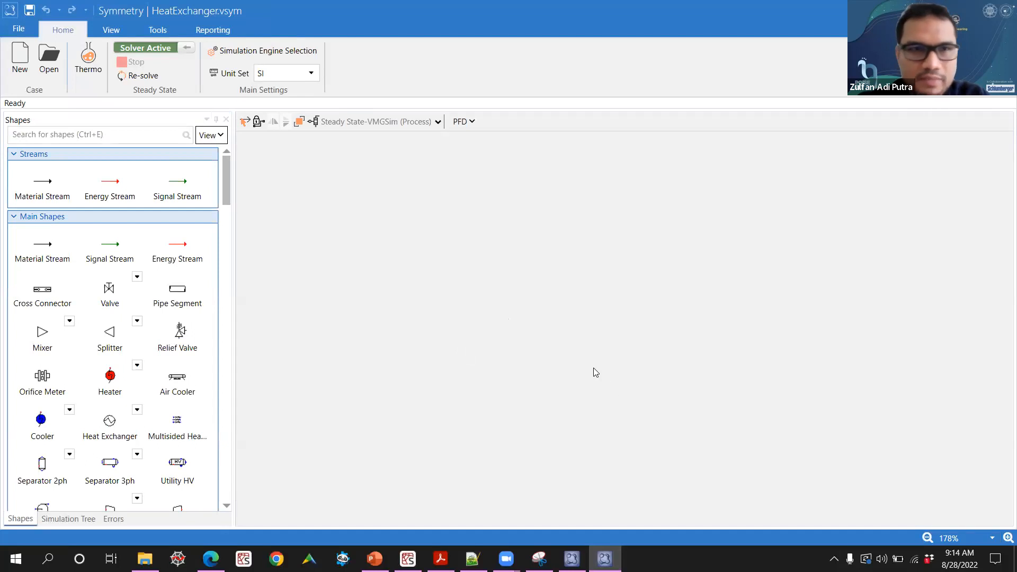
{"action": "double_click", "coordinate": [418, 228]}
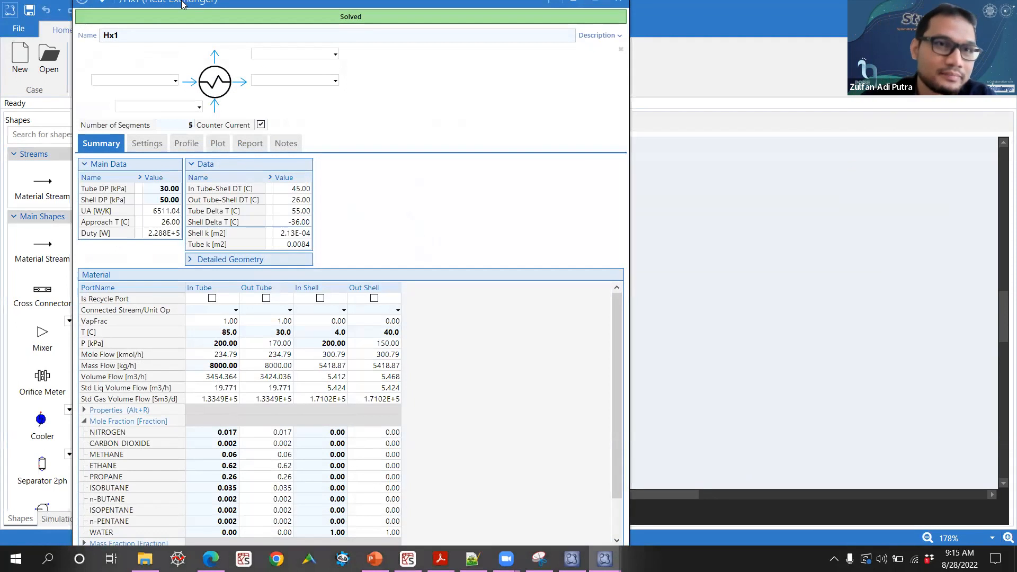
{"action": "left_click_drag", "start_coordinate": [181, 4], "coordinate": [479, 66]}
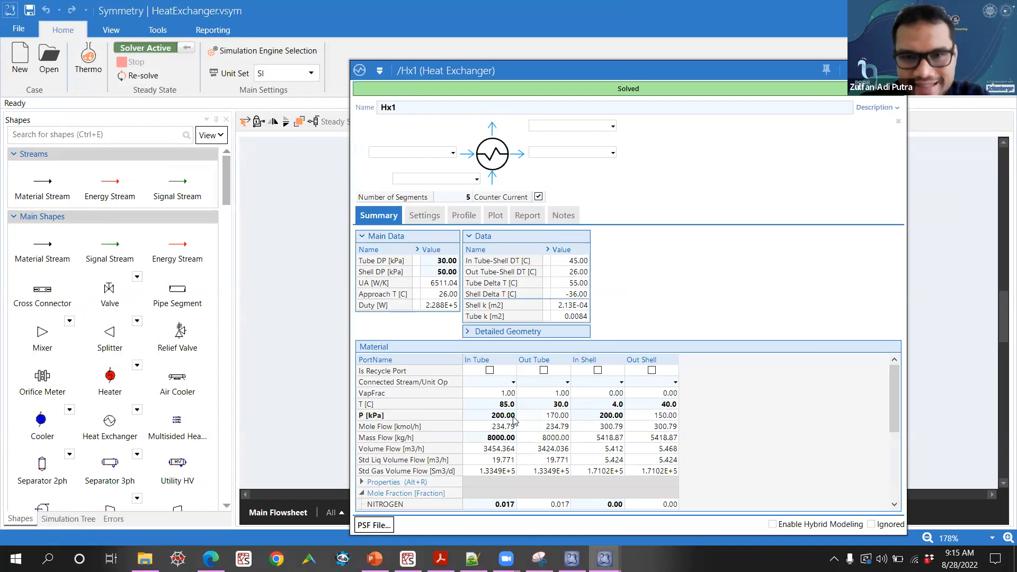
{"action": "left_click_drag", "start_coordinate": [552, 74], "coordinate": [542, 420]}
{"action": "left_click_drag", "start_coordinate": [484, 396], "coordinate": [603, 75]}
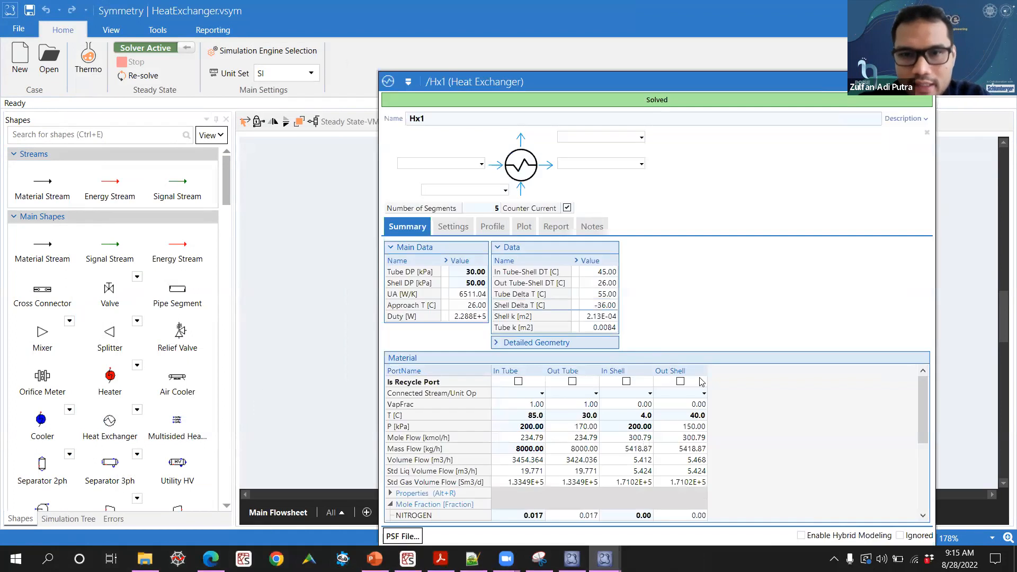
- Examine the tube and shell inlet temperatures, pressures, mass flows and mole fractions in Hx1's material table
{"action": "left_click", "coordinate": [534, 425]}
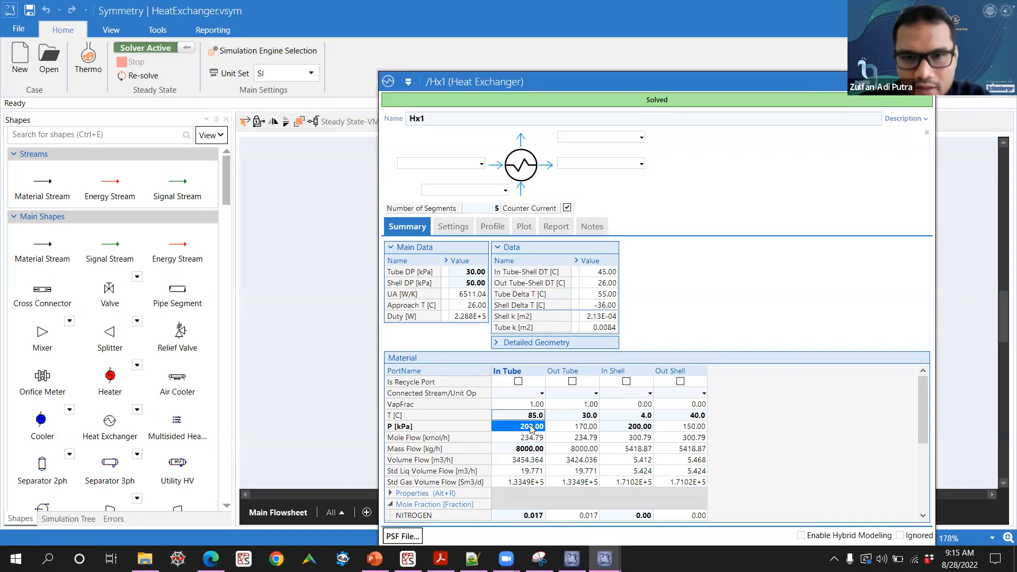
{"action": "left_click", "coordinate": [519, 450]}
{"action": "scroll", "coordinate": [530, 450], "scroll_direction": "down", "scroll_amount": 3}
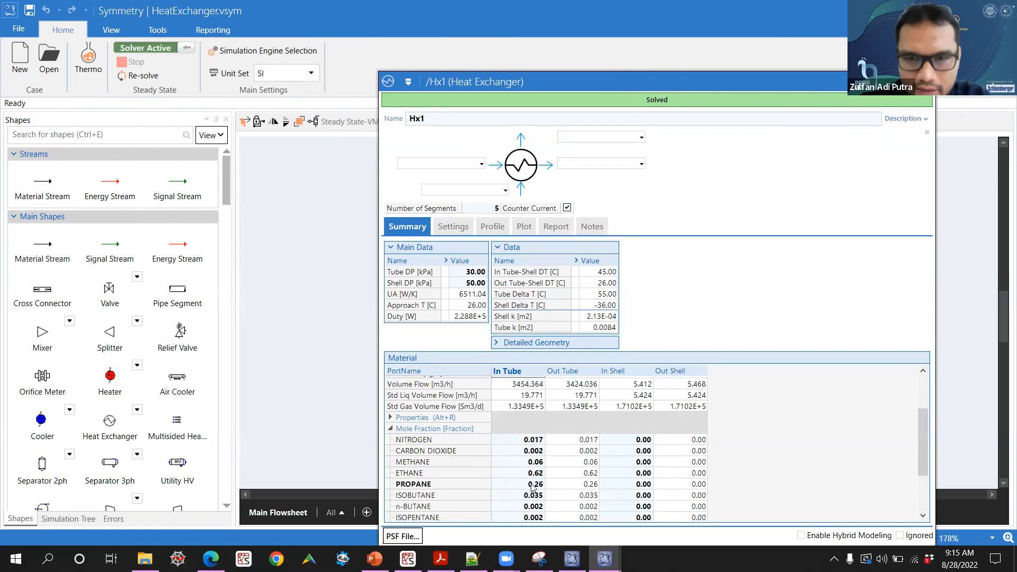
{"action": "scroll", "coordinate": [526, 463], "scroll_direction": "up", "scroll_amount": 2}
{"action": "scroll", "coordinate": [527, 478], "scroll_direction": "down", "scroll_amount": 1}
{"action": "scroll", "coordinate": [527, 478], "scroll_direction": "down", "scroll_amount": 2}
{"action": "scroll", "coordinate": [528, 478], "scroll_direction": "up", "scroll_amount": 5}
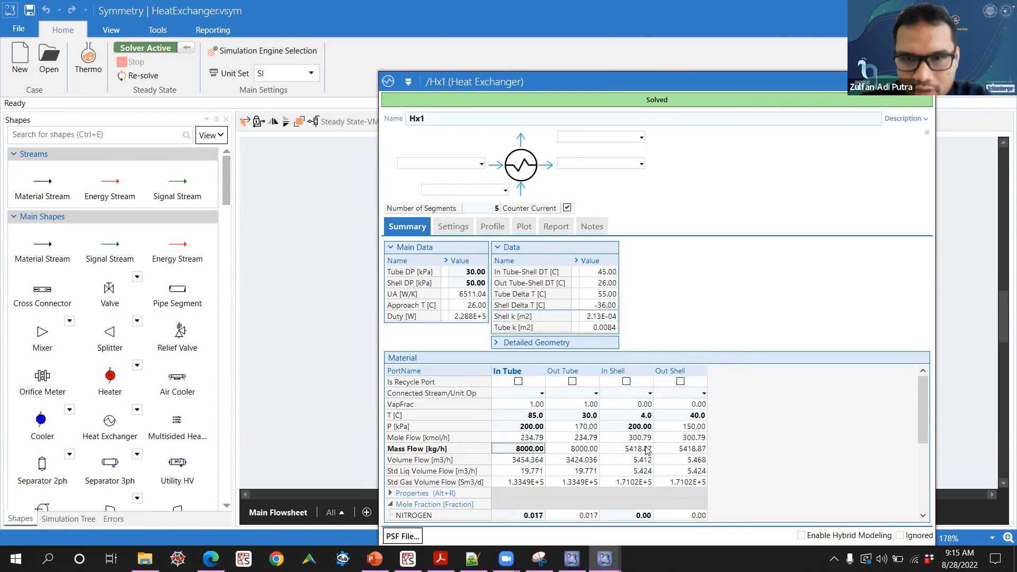
{"action": "scroll", "coordinate": [636, 449], "scroll_direction": "down", "scroll_amount": 4}
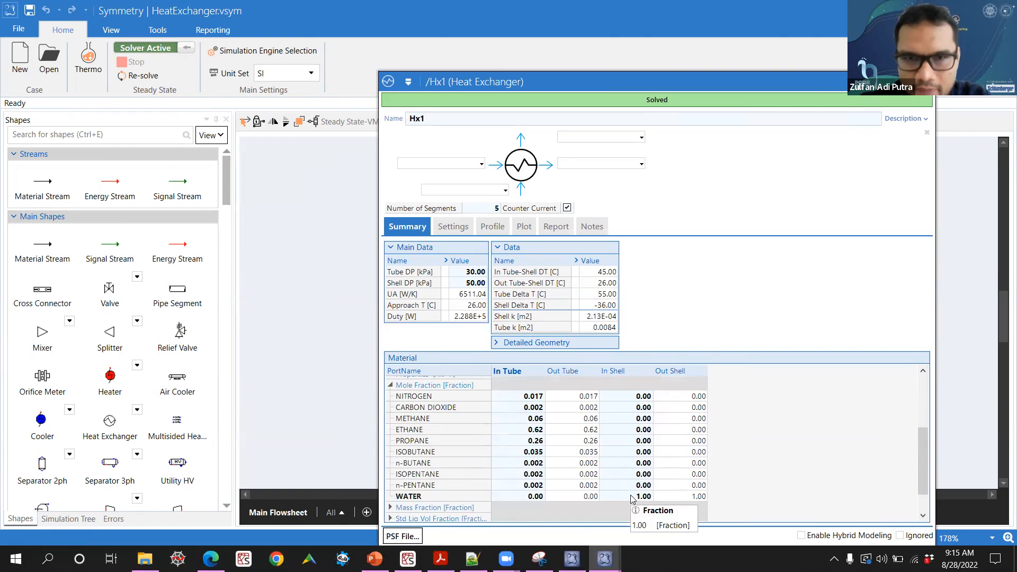
{"action": "scroll", "coordinate": [627, 451], "scroll_direction": "up", "scroll_amount": 4}
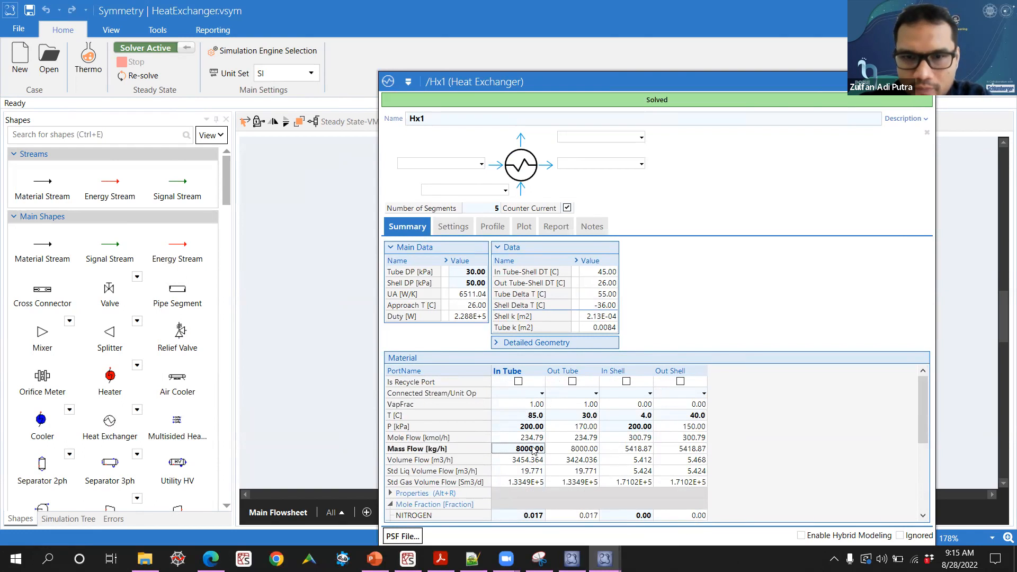
{"action": "scroll", "coordinate": [539, 432], "scroll_direction": "down", "scroll_amount": 6}
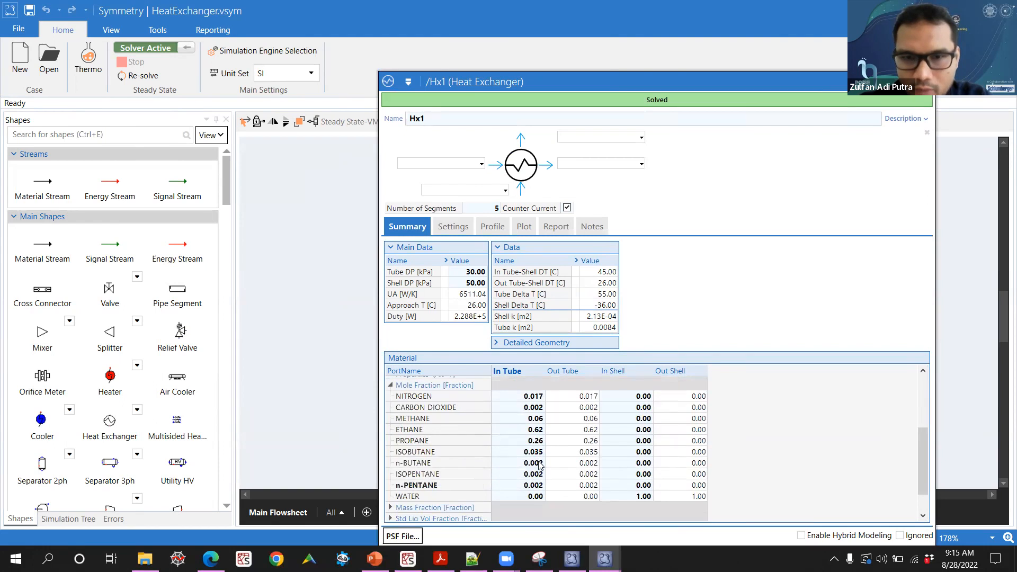
{"action": "scroll", "coordinate": [418, 467], "scroll_direction": "up", "scroll_amount": 3}
- Expand the Properties group in Hx1's material table and examine the stream properties, exchanger duty and shell-side conditions
{"action": "left_click", "coordinate": [393, 453]}
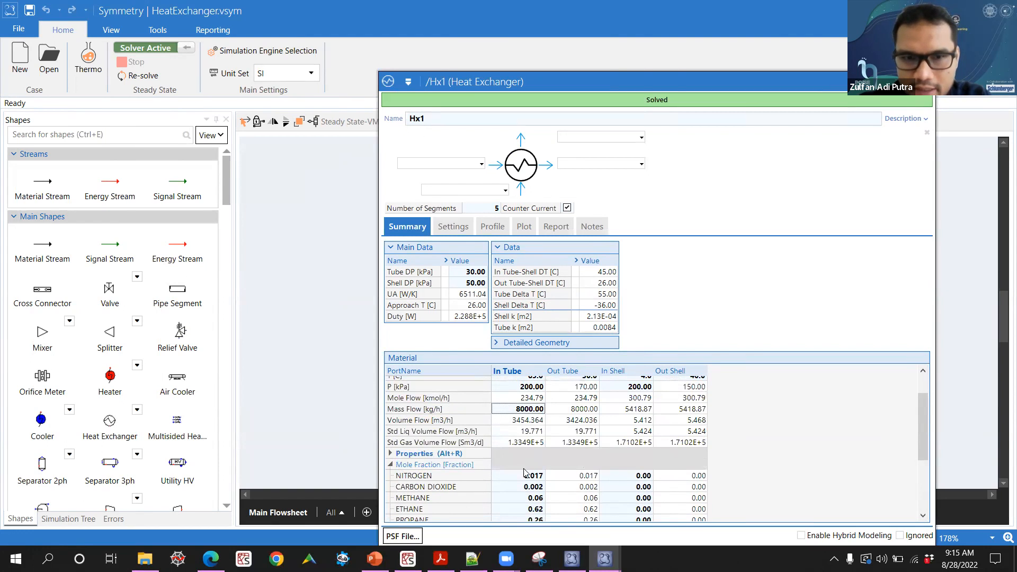
{"action": "scroll", "coordinate": [528, 503], "scroll_direction": "down", "scroll_amount": 1}
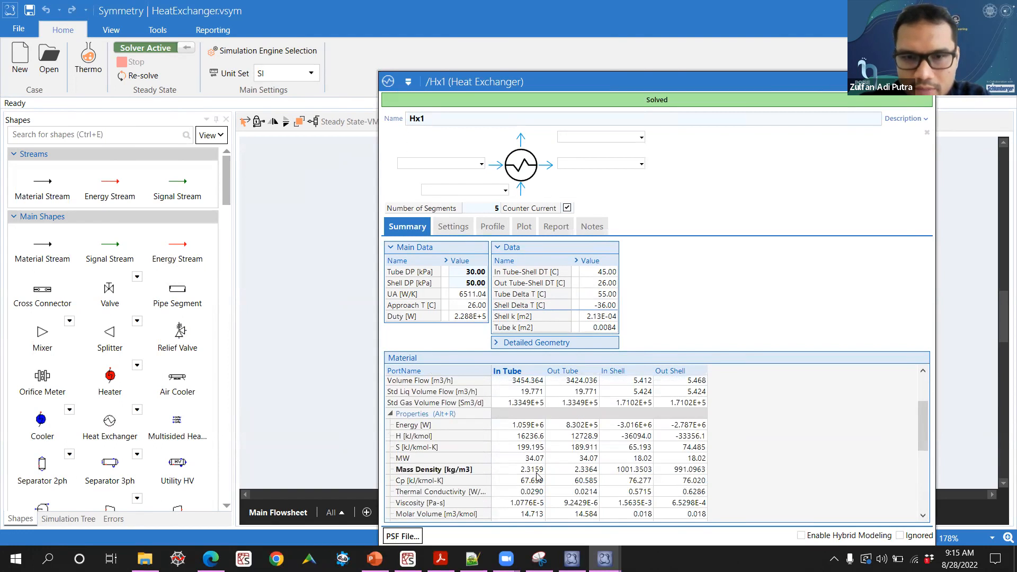
{"action": "scroll", "coordinate": [524, 482], "scroll_direction": "up", "scroll_amount": 3}
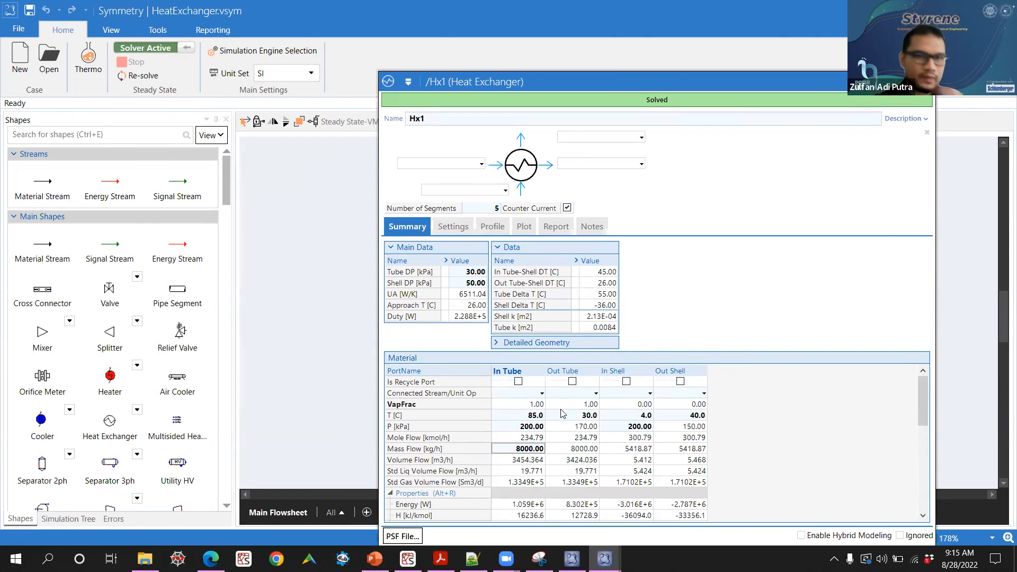
{"action": "mouse_move", "coordinate": [469, 324]}
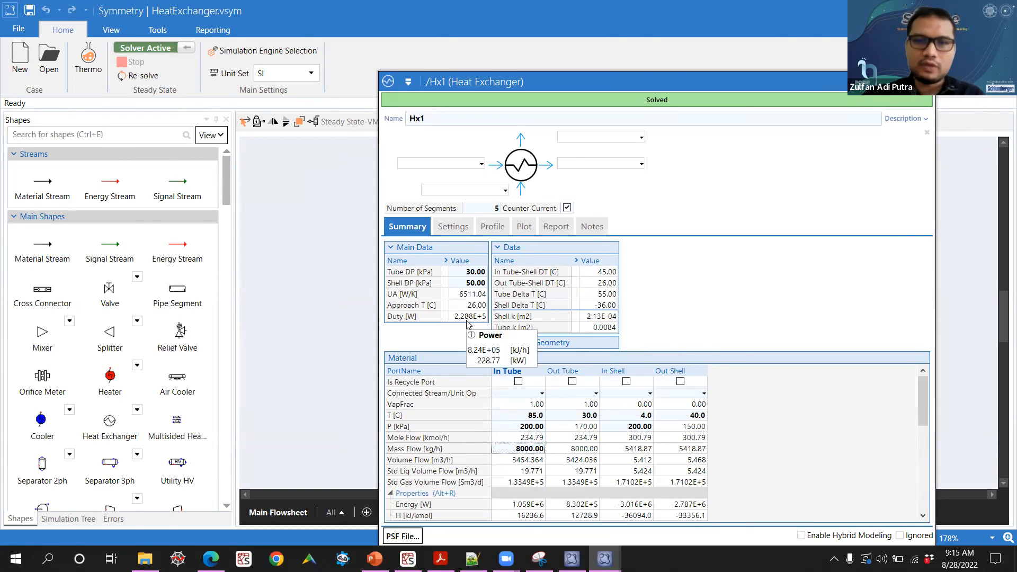
{"action": "mouse_move", "coordinate": [652, 418]}
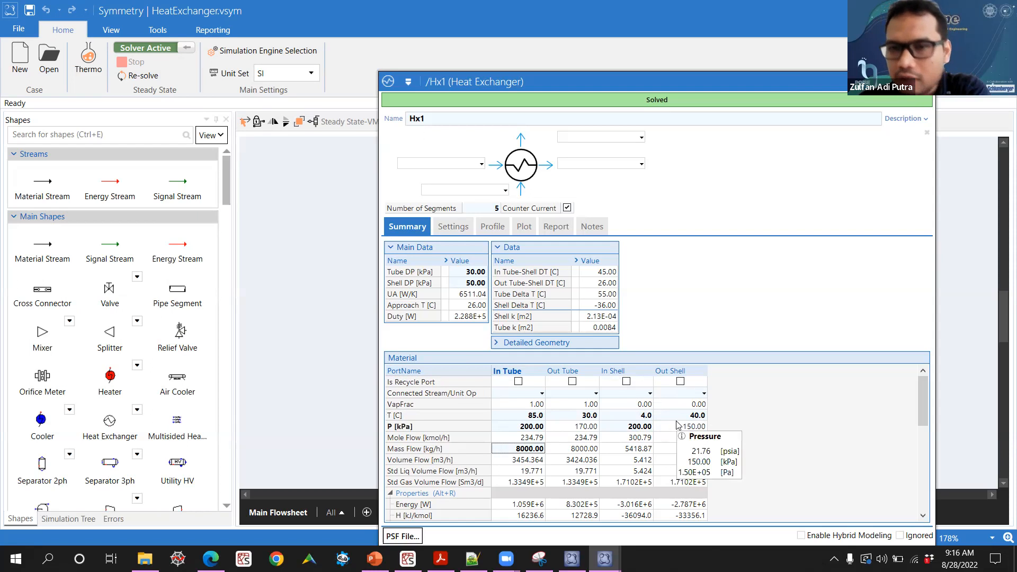
{"action": "scroll", "coordinate": [718, 479], "scroll_direction": "down", "scroll_amount": 6}
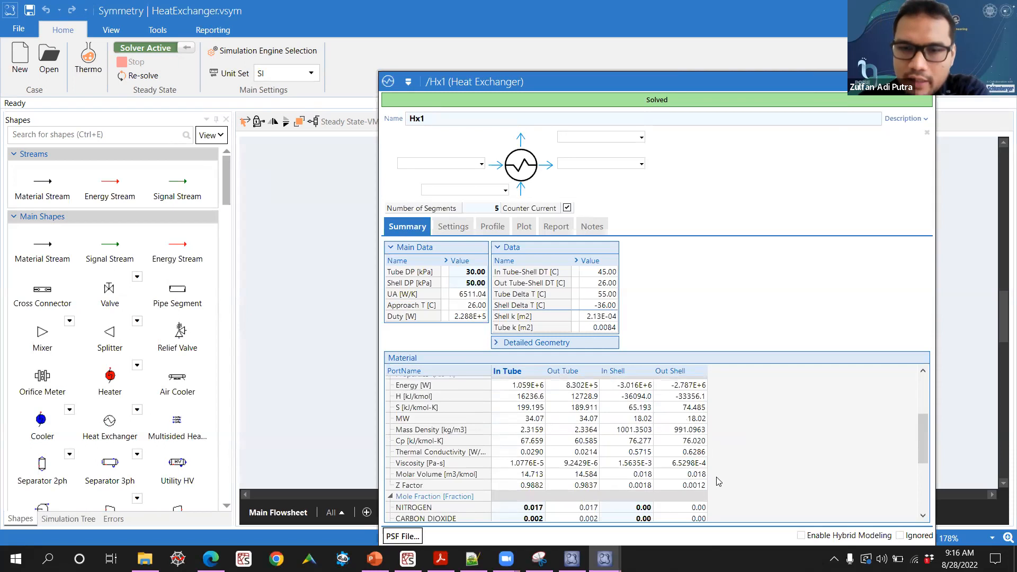
{"action": "scroll", "coordinate": [645, 451], "scroll_direction": "up", "scroll_amount": 4}
{"action": "scroll", "coordinate": [654, 445], "scroll_direction": "up", "scroll_amount": 2}
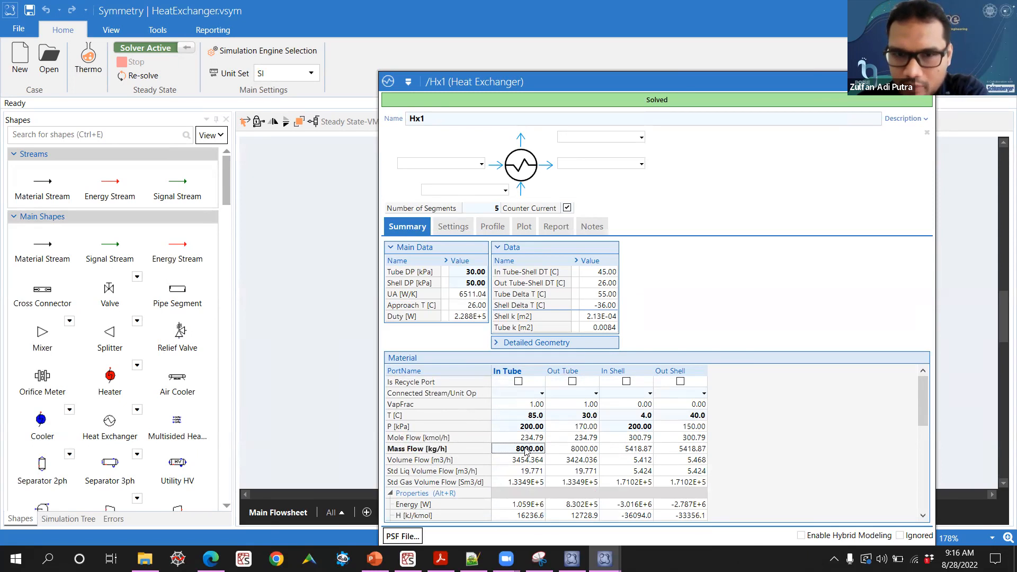
{"action": "mouse_move", "coordinate": [630, 450]}
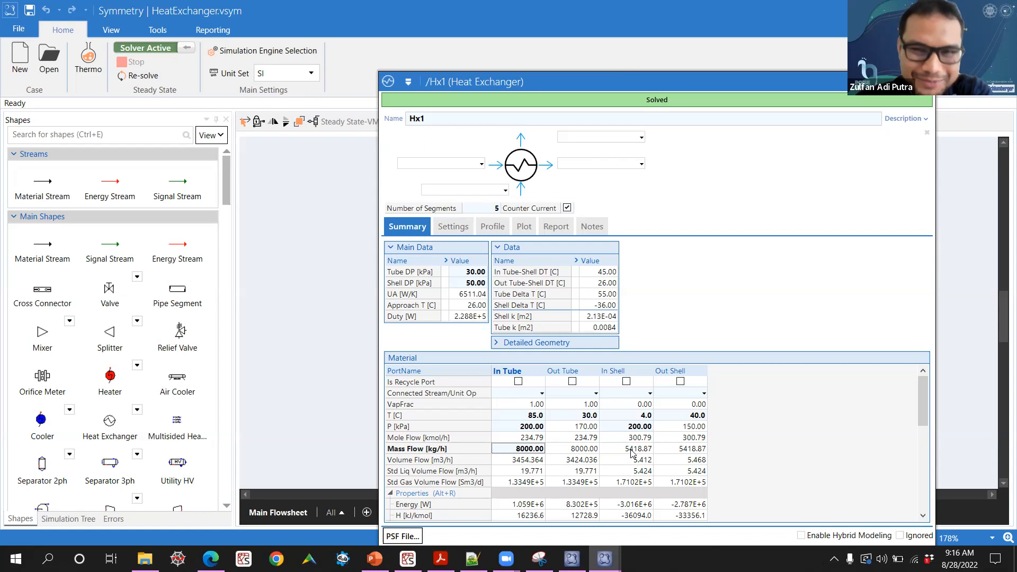
- Close the Hx1 window and the HeatExchanger case, and return to the Poise 2022 flowsheet
{"action": "left_click", "coordinate": [924, 81]}
{"action": "left_click", "coordinate": [675, 231]}
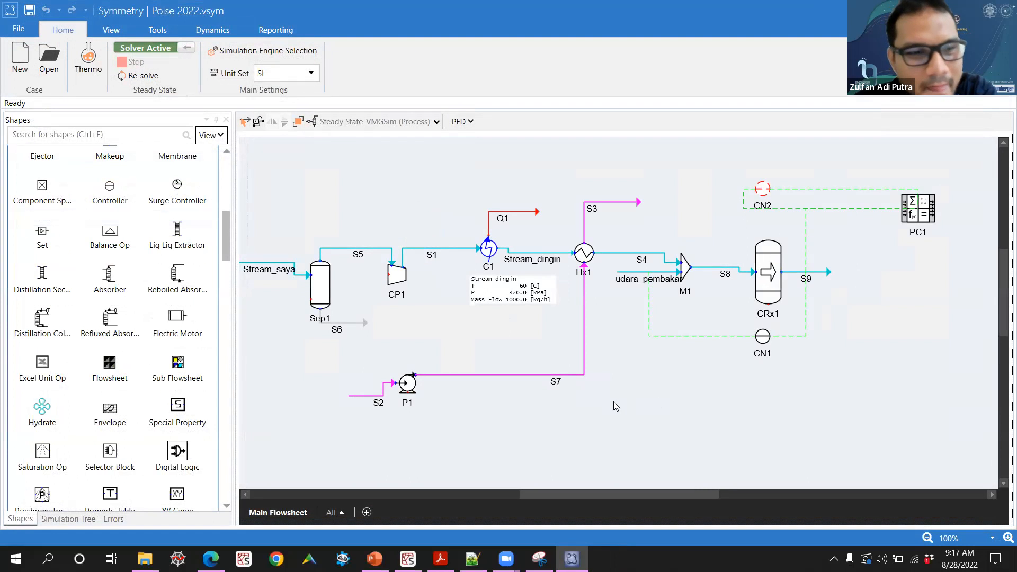
{"action": "scroll", "coordinate": [620, 414], "scroll_direction": "down", "scroll_amount": 3}
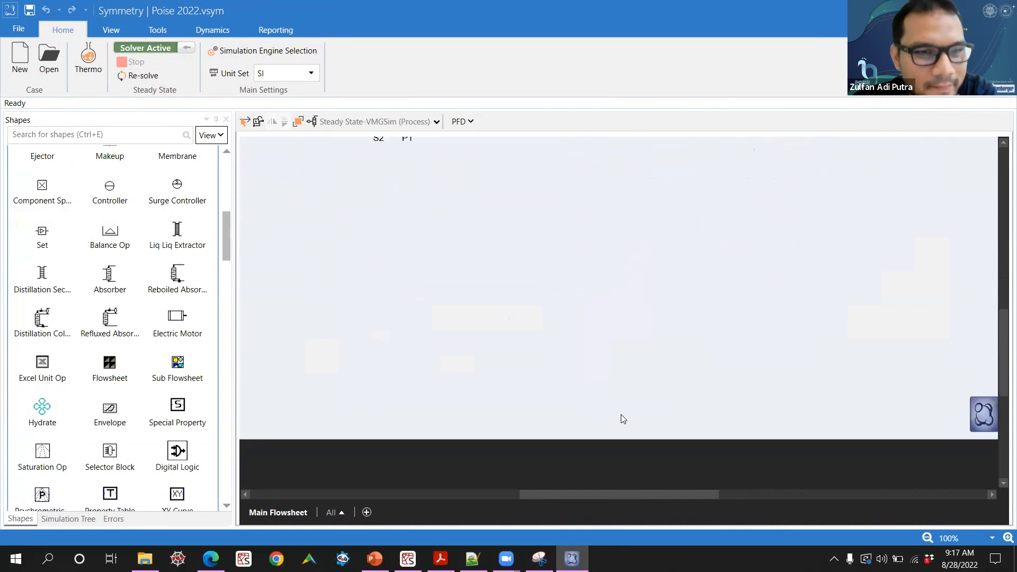
{"action": "scroll", "coordinate": [623, 419], "scroll_direction": "up", "scroll_amount": 2}
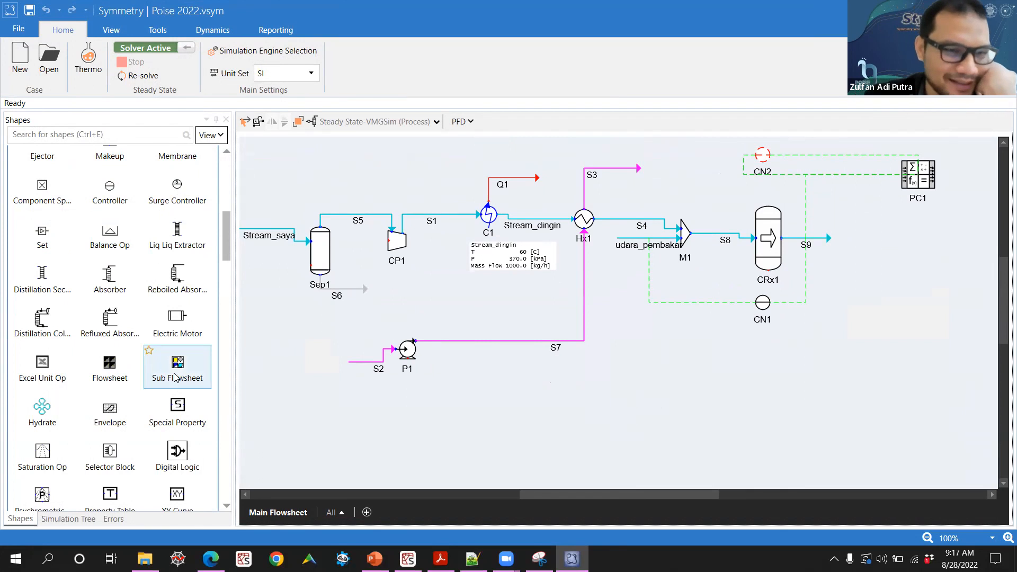
- Look through the available unit operation shapes, from heat exchange and fired equipment to reactors, solids and tools
{"action": "scroll", "coordinate": [138, 375], "scroll_direction": "down", "scroll_amount": 10}
{"action": "scroll", "coordinate": [141, 376], "scroll_direction": "down", "scroll_amount": 10}
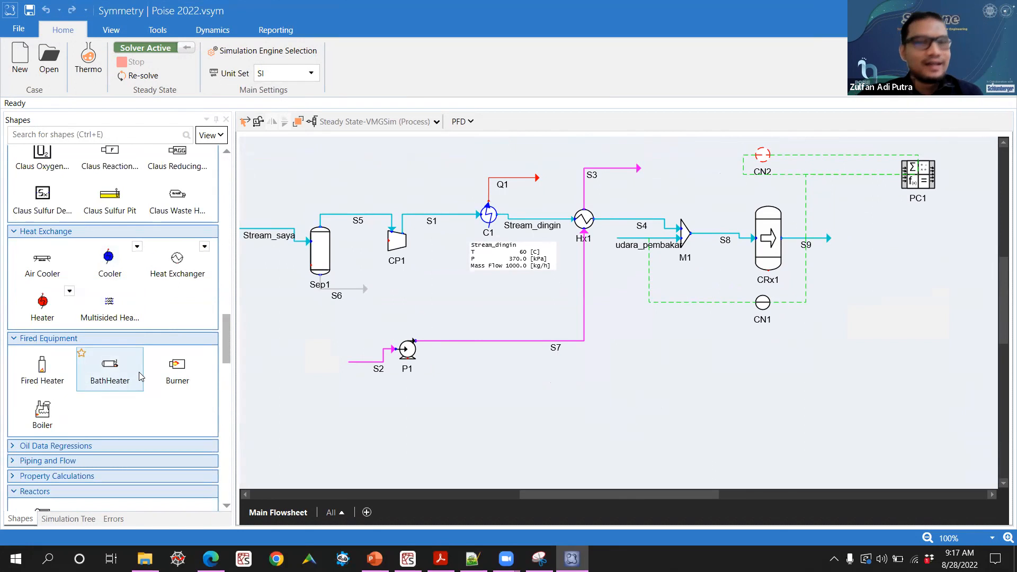
{"action": "scroll", "coordinate": [141, 377], "scroll_direction": "down", "scroll_amount": 3}
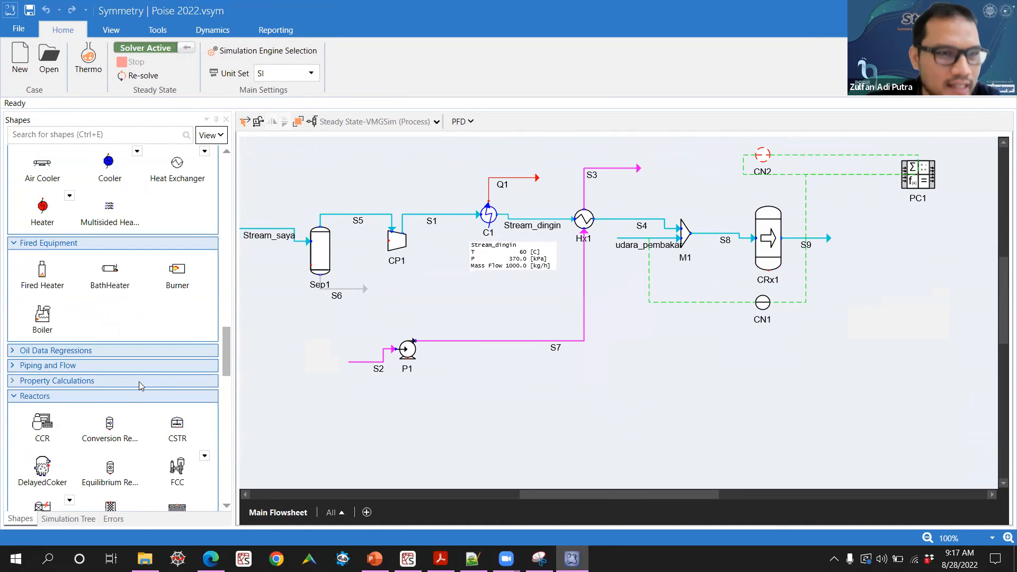
{"action": "scroll", "coordinate": [140, 385], "scroll_direction": "down", "scroll_amount": 10}
{"action": "scroll", "coordinate": [141, 386], "scroll_direction": "down", "scroll_amount": 8}
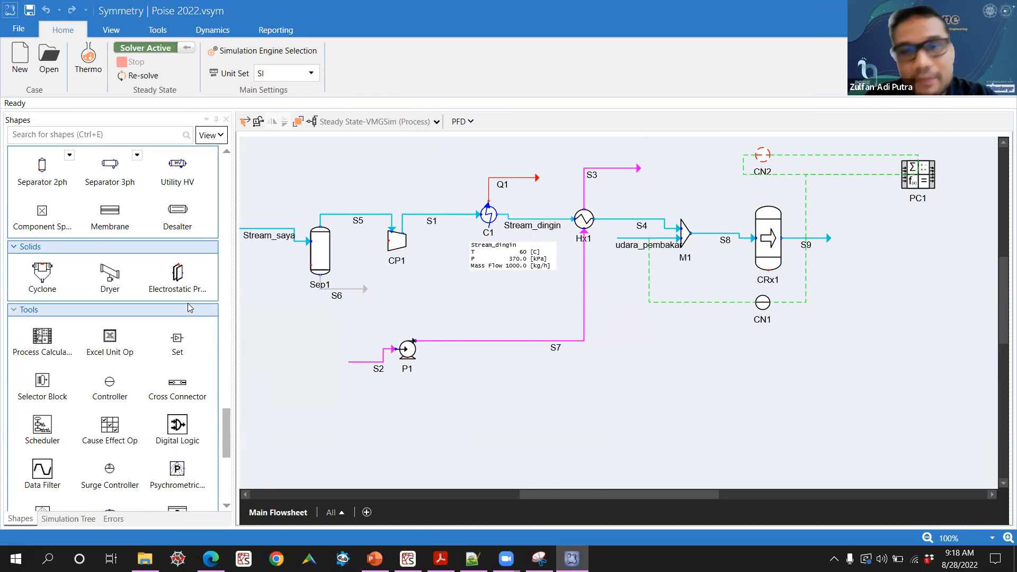
- Open the PC1 process calculator and enter the label "Energy yg diperlukan" in cell A8
{"action": "left_click", "coordinate": [929, 177]}
{"action": "double_click", "coordinate": [930, 178]}
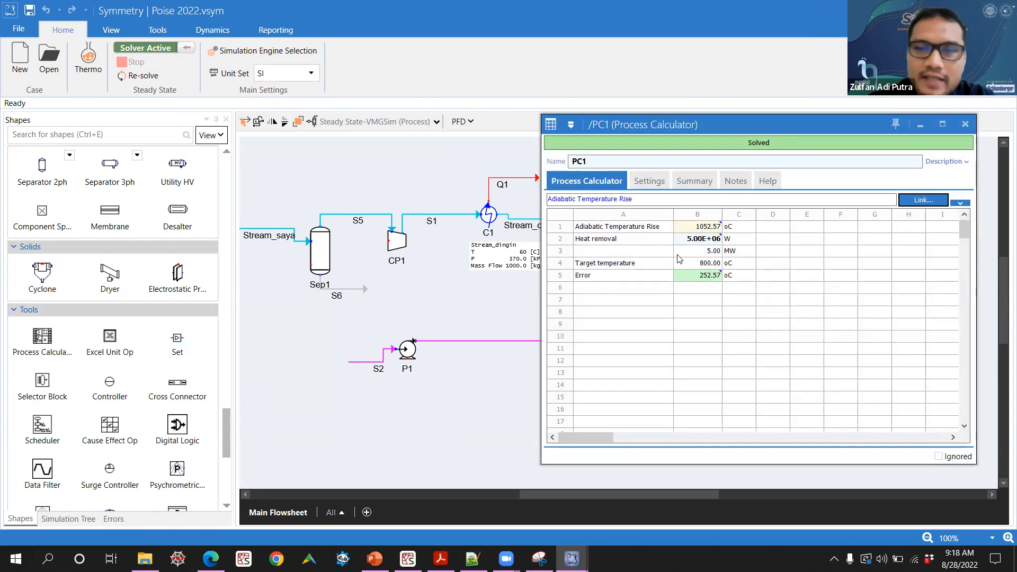
{"action": "left_click", "coordinate": [692, 315]}
{"action": "left_click_drag", "start_coordinate": [645, 316], "coordinate": [714, 351]}
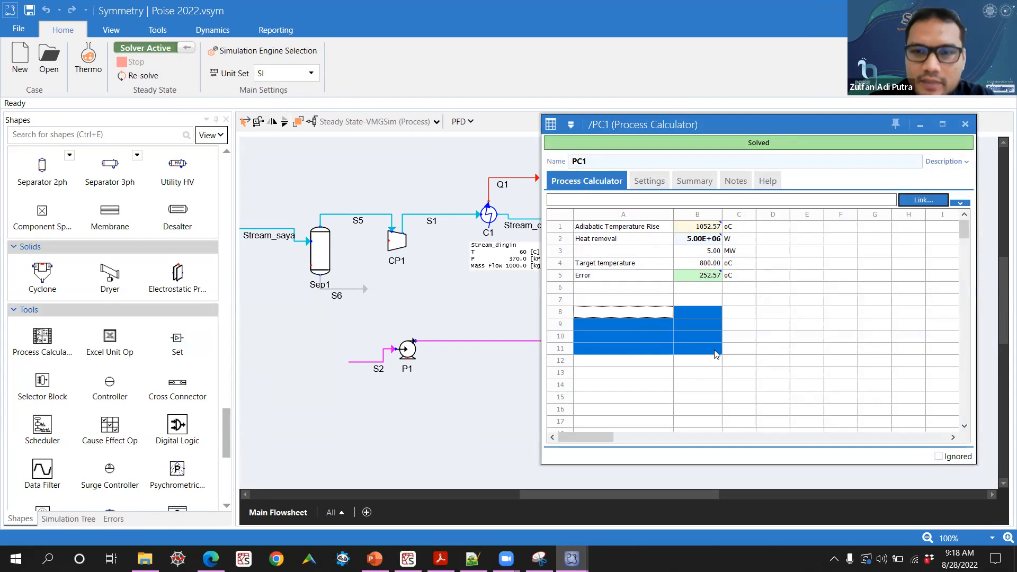
{"action": "left_click", "coordinate": [659, 314]}
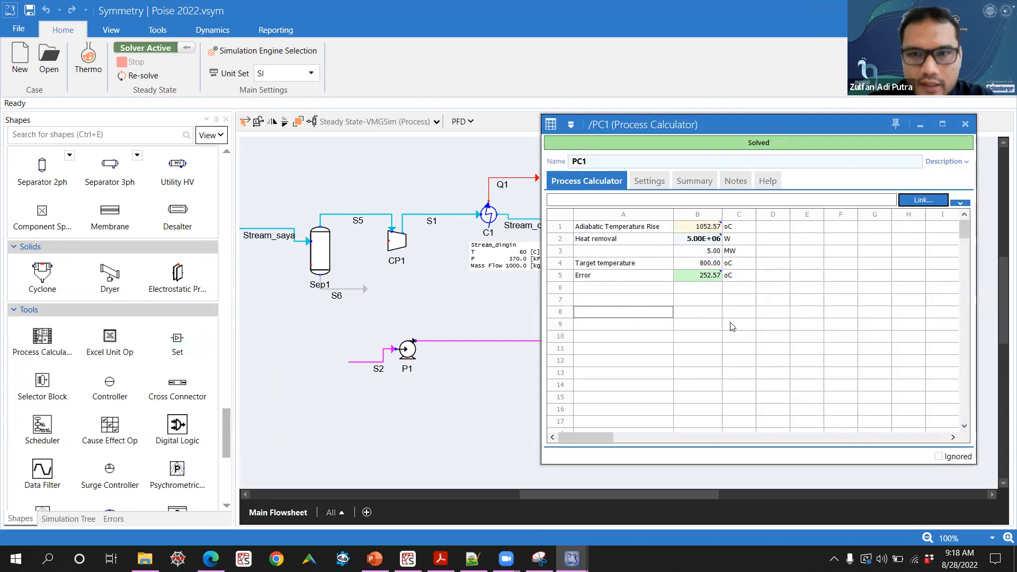
{"action": "type", "text": "Energy yg dipelr"}
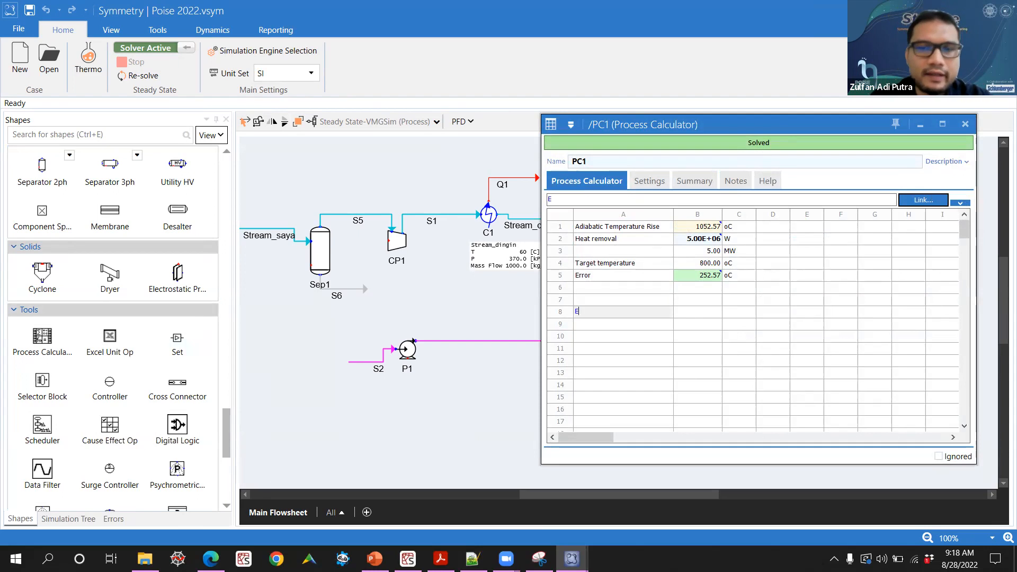
{"action": "key", "text": "BackSpace"}
{"action": "key", "text": "BackSpace"}
{"action": "key", "text": "BackSpace"}
{"action": "type", "text": "erlukan"}
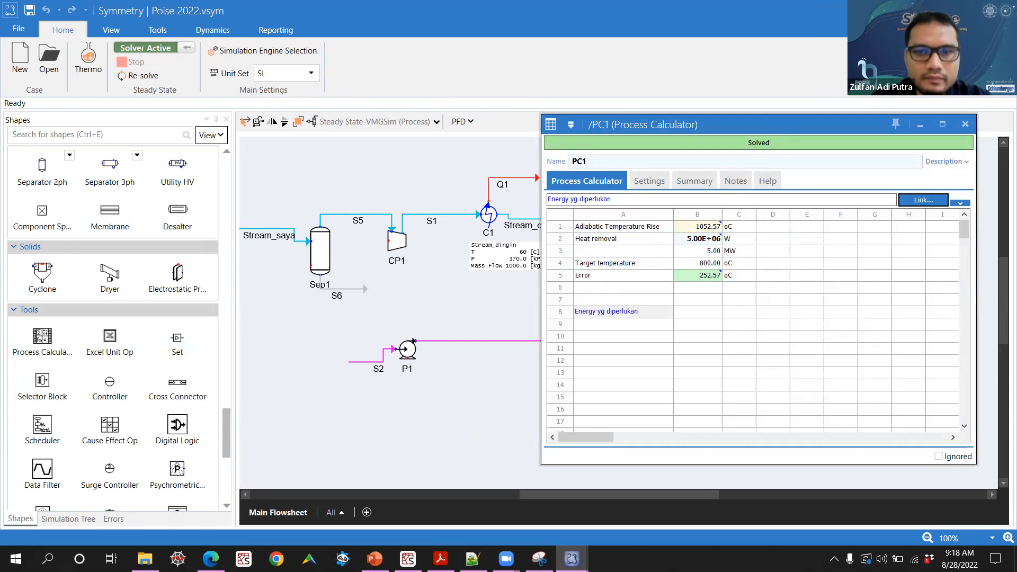
- Enter 40 in cell B8 and the unit MW in cell C8 of the PC1 calculator
{"action": "key", "text": "Tab"}
{"action": "type", "text": "40"}
{"action": "key", "text": "Return"}
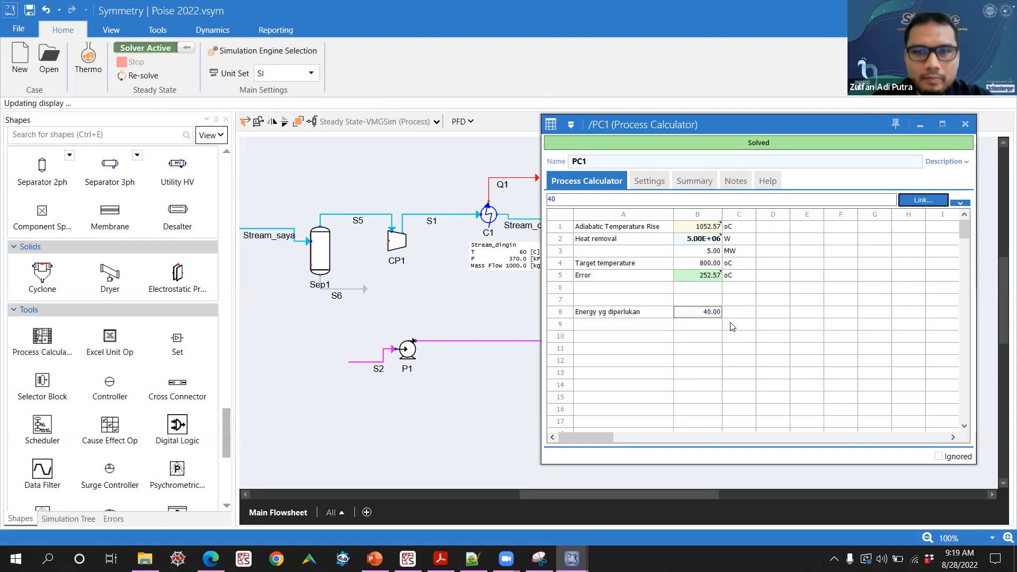
{"action": "key", "text": "Tab"}
{"action": "type", "text": "MW"}
{"action": "key", "text": "Return"}
- Enter the label "Batubara LHV" in cell A9, the value 15 in B9 and the unit kJ/kg in C9
{"action": "key", "text": "Left"}
{"action": "type", "text": "Batubara LHV"}
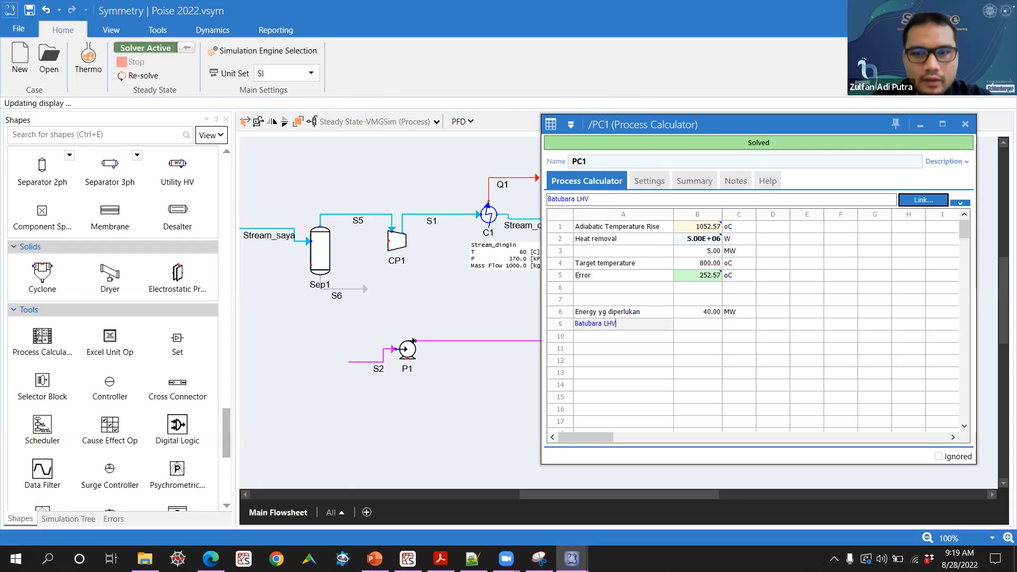
{"action": "key", "text": "Tab"}
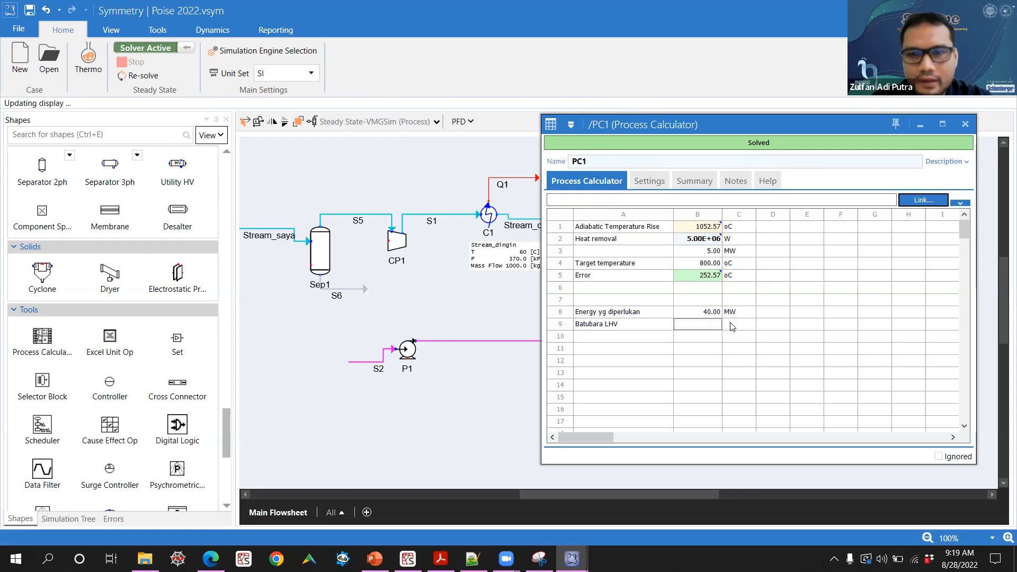
{"action": "type", "text": "15"}
{"action": "key", "text": "Return"}
{"action": "left_click", "coordinate": [731, 326]}
{"action": "type", "text": "kJ"}
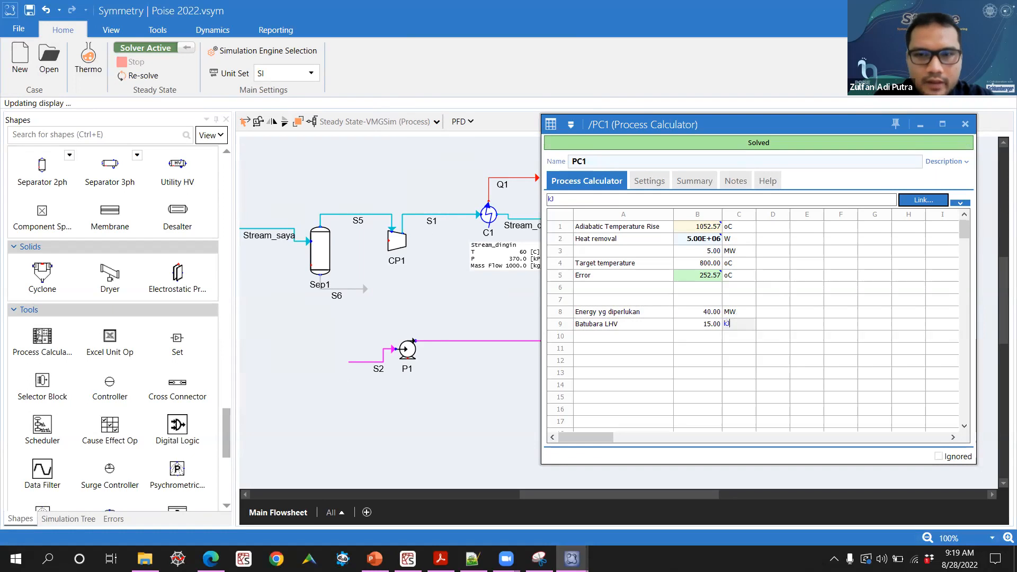
{"action": "type", "text": "/kg"}
{"action": "key", "text": "Return"}
- Enter the label "Batubara yg diperlukan" in cell A10 of the PC1 calculator
{"action": "key", "text": "Left"}
{"action": "key", "text": "Left"}
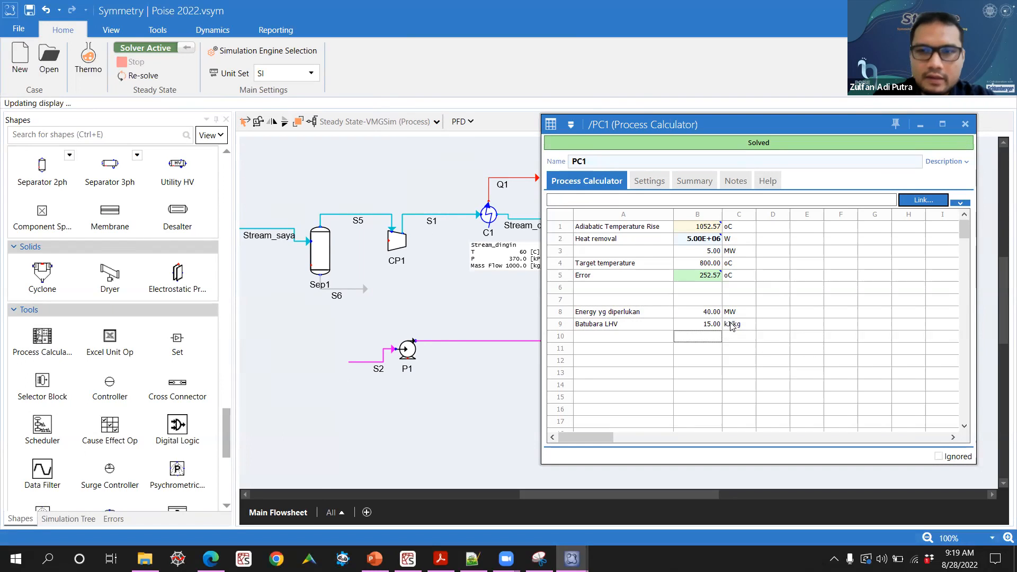
{"action": "type", "text": "Batub"}
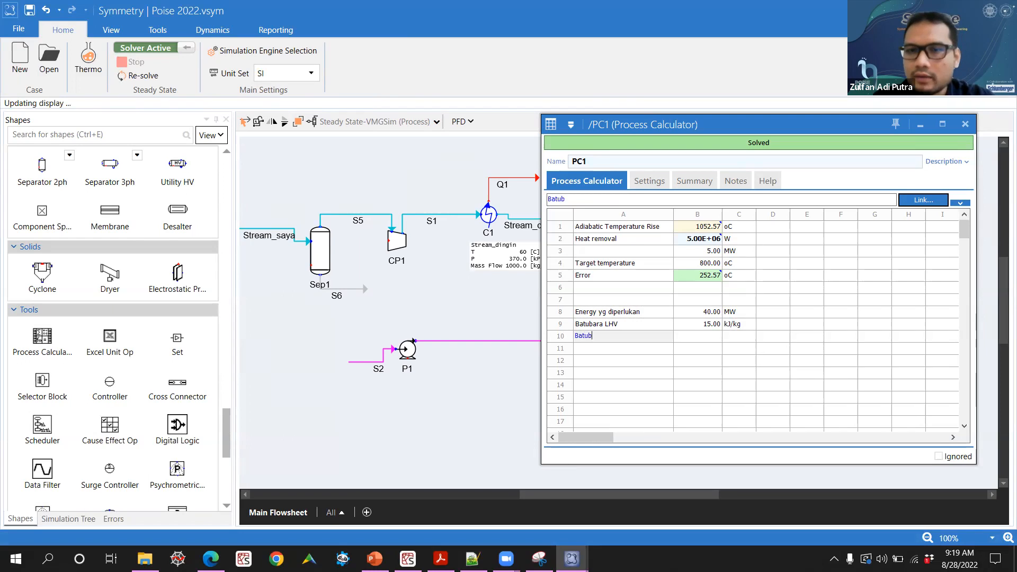
{"action": "type", "text": "ara yg diperlukan"}
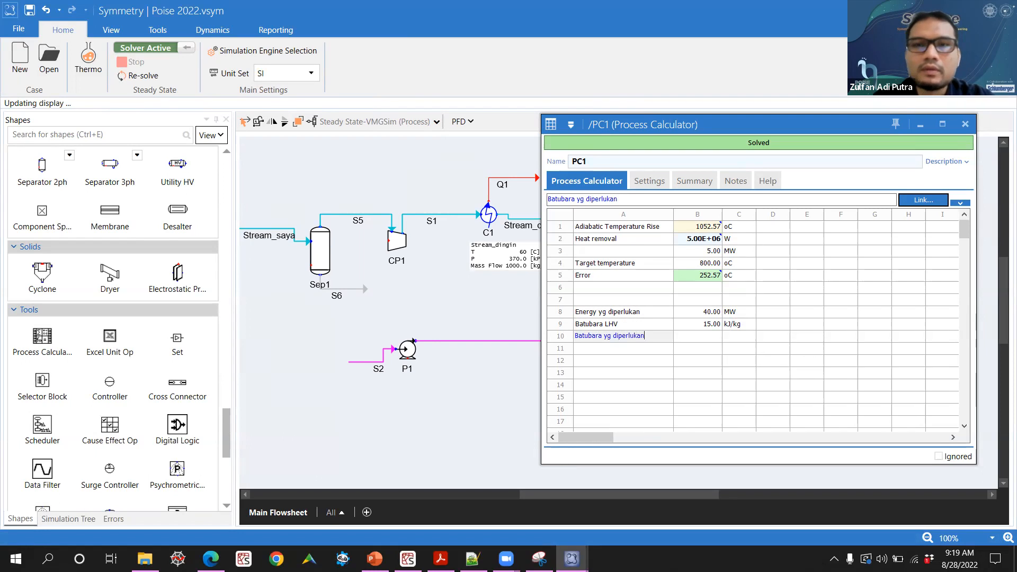
{"action": "key", "text": "Return"}
{"action": "key", "text": "Up"}
{"action": "key", "text": "Right"}
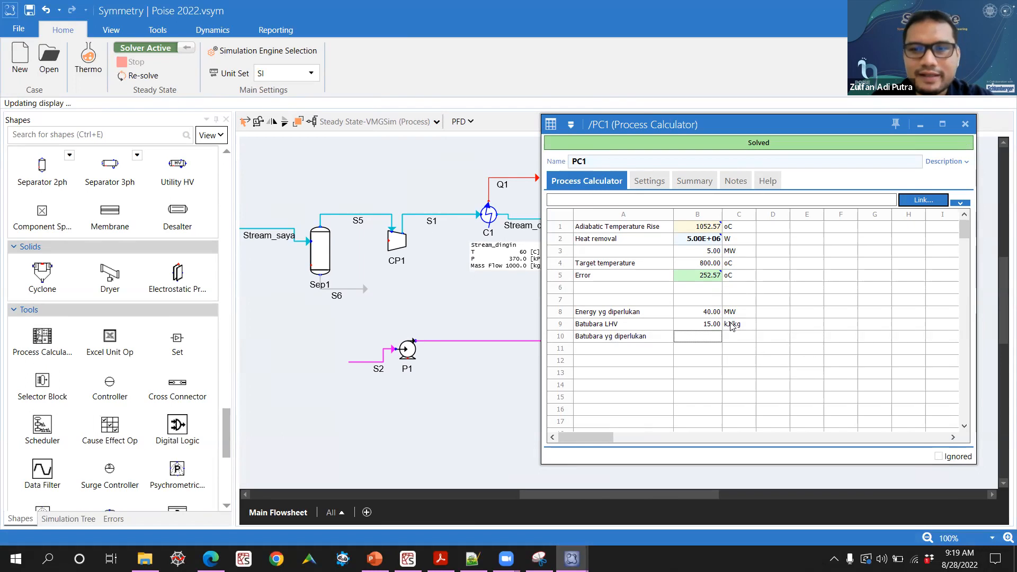
- Calculate the required coal in cell B10 with the formula =B8*1000/B9 and enter the unit kg/s in C10
{"action": "type", "text": "="}
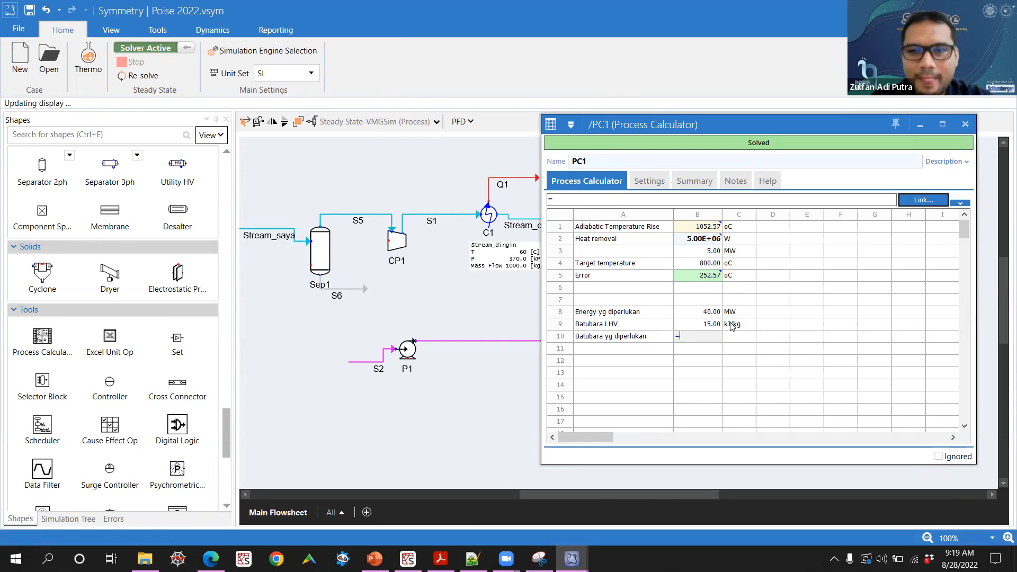
{"action": "left_click", "coordinate": [705, 316]}
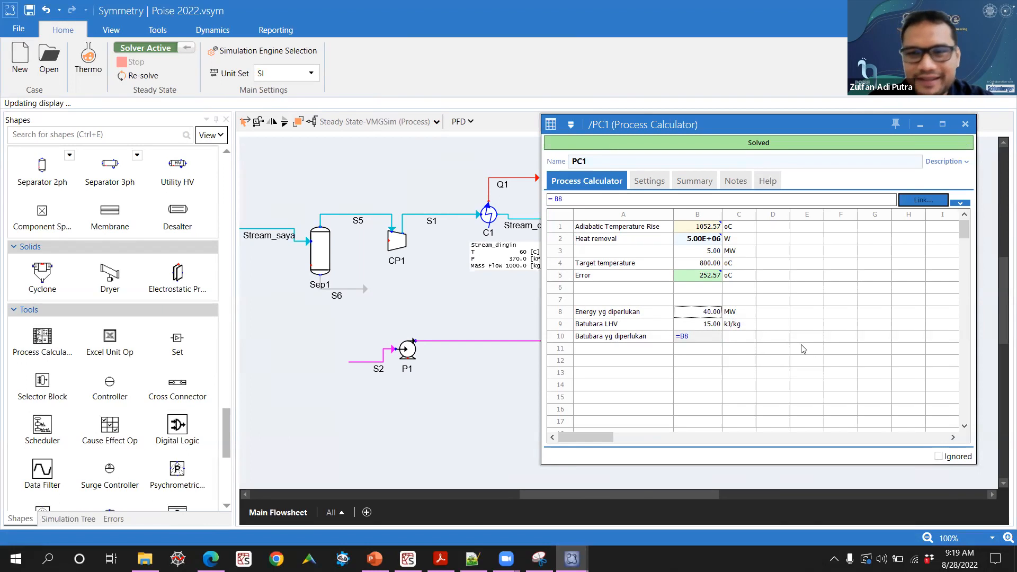
{"action": "type", "text": "*1"}
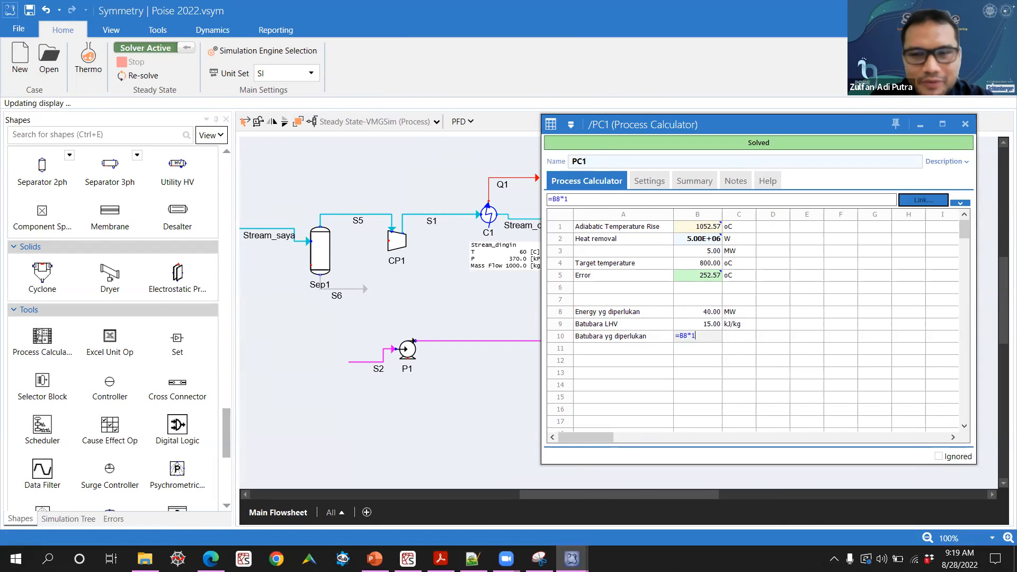
{"action": "type", "text": "000"}
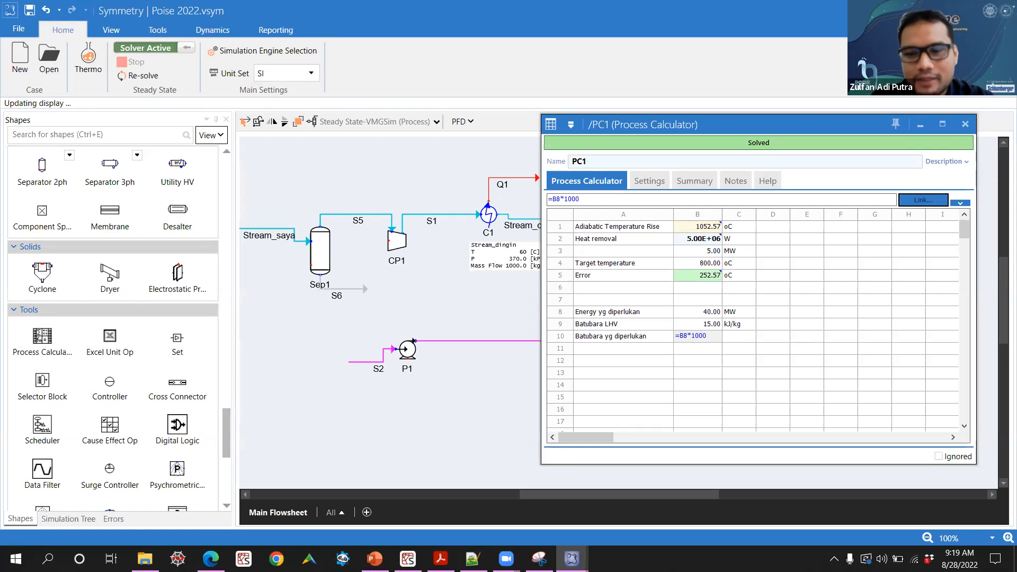
{"action": "type", "text": "/"}
{"action": "left_click", "coordinate": [686, 328]}
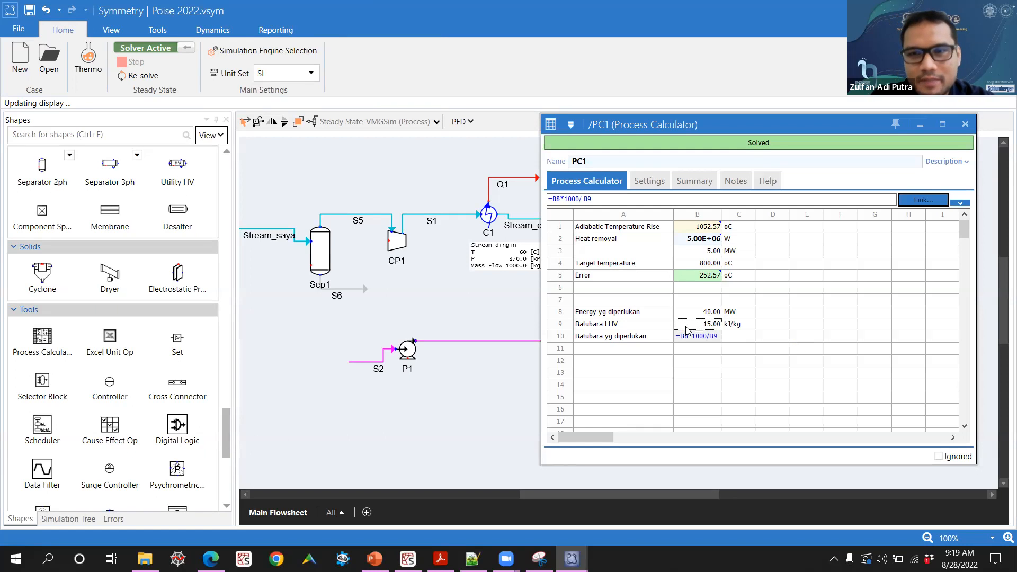
{"action": "key", "text": "Return"}
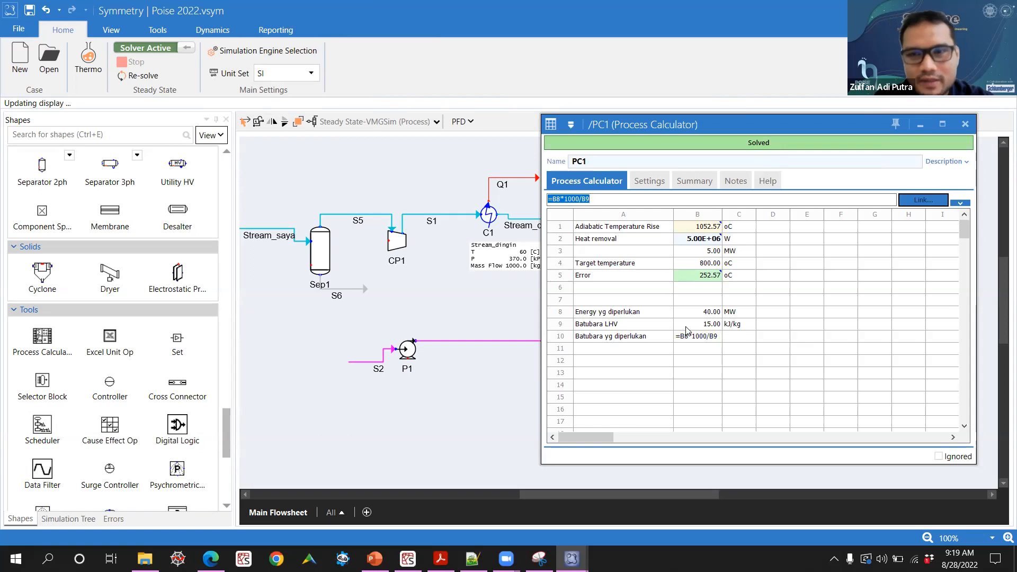
{"action": "key", "text": "Up"}
{"action": "key", "text": "Right"}
{"action": "type", "text": "kg/s"}
{"action": "key", "text": "Return"}
- Enter the formula =B10/3600 in cell B11 and the unit kg/jam in C11
{"action": "key", "text": "Left"}
{"action": "type", "text": "="}
{"action": "key", "text": "Up"}
{"action": "type", "text": "/3600"}
{"action": "key", "text": "Return"}
{"action": "key", "text": "Right"}
{"action": "type", "text": "kg"}
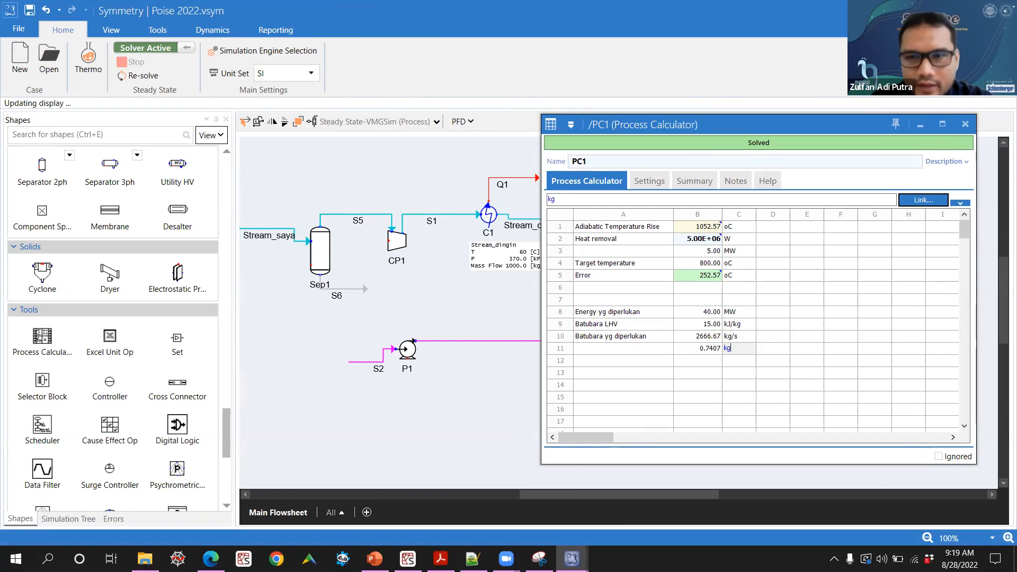
{"action": "type", "text": "/jam"}
{"action": "key", "text": "Return"}
{"action": "key", "text": "Left"}
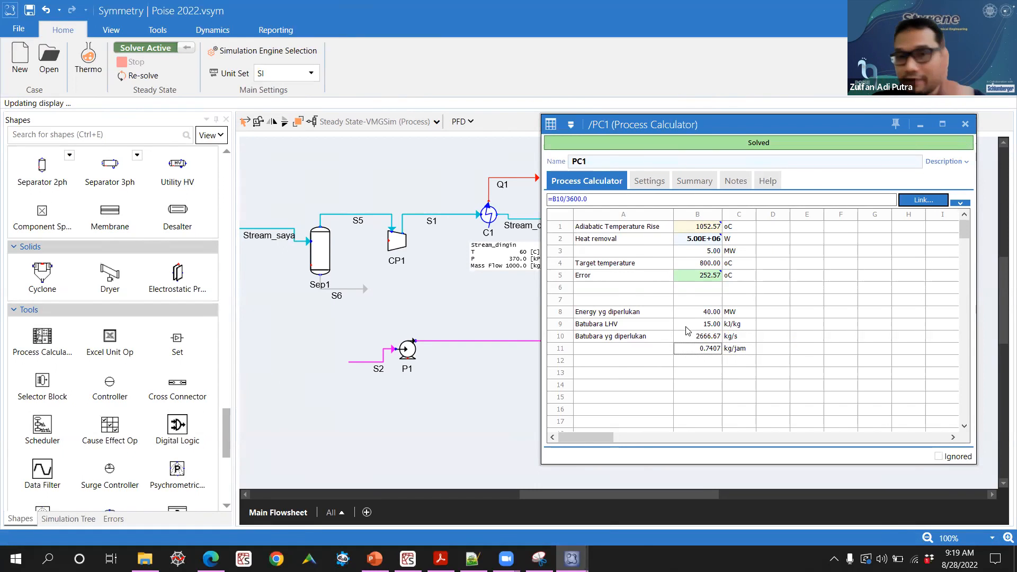
- Close the PC1 calculator and save the case, overwriting the existing Poise 2022.vsym file
{"action": "left_click", "coordinate": [963, 124]}
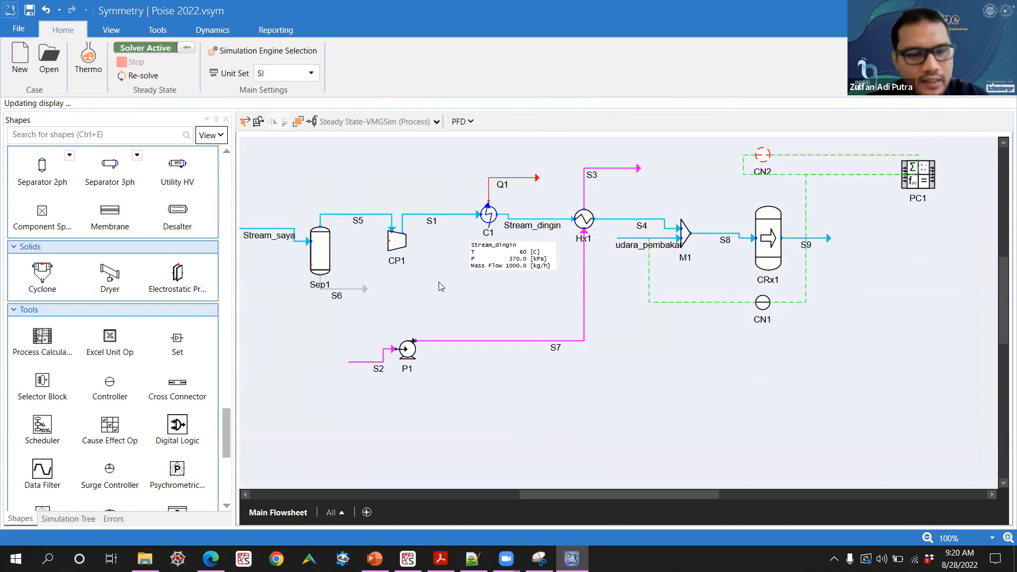
{"action": "key", "text": "ctrl+s"}
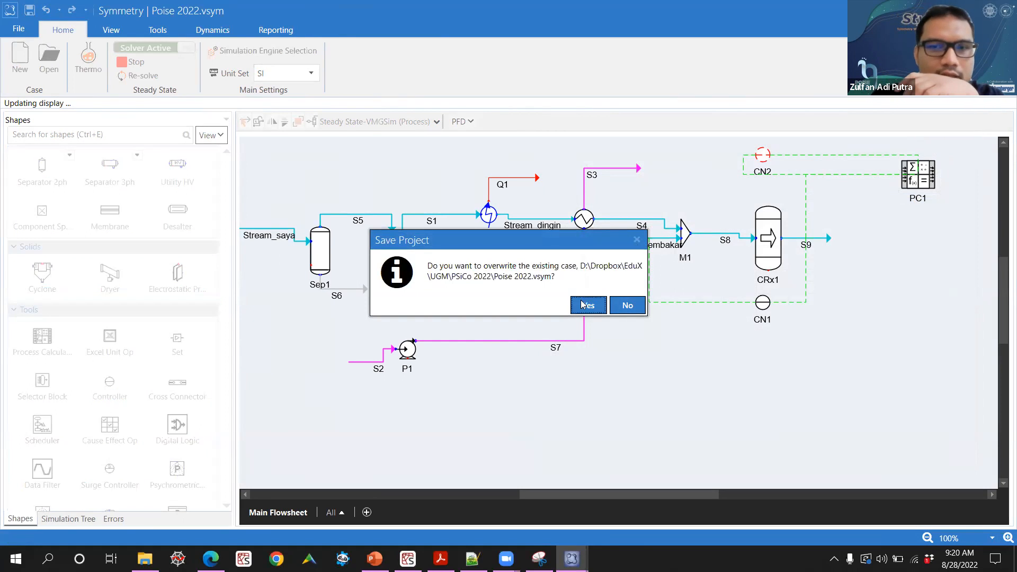
{"action": "left_click", "coordinate": [583, 304]}
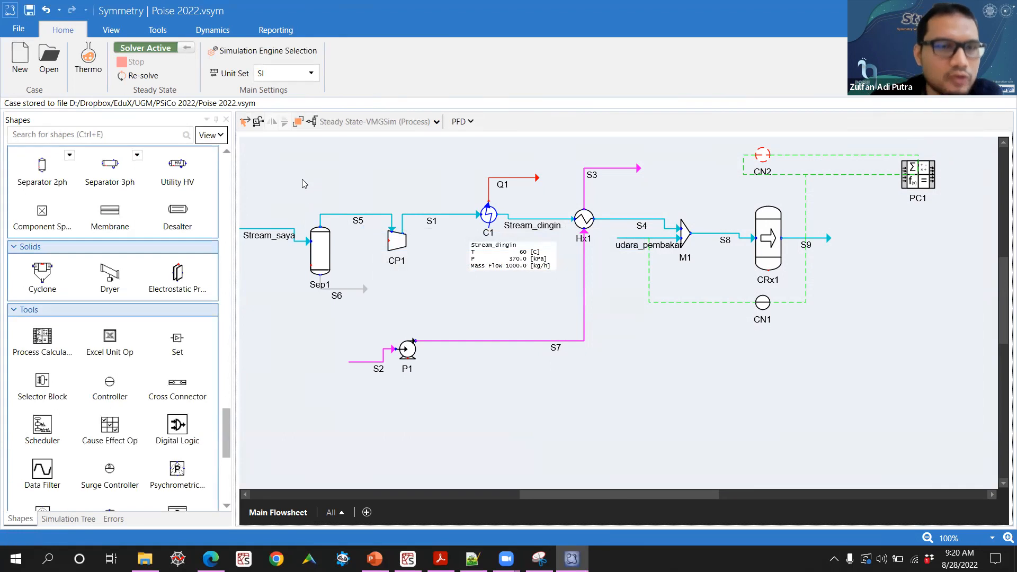
- Search the compounds of the Model_Saya property package for "coal", then clear the search and close the property package configuration
{"action": "left_click", "coordinate": [84, 63]}
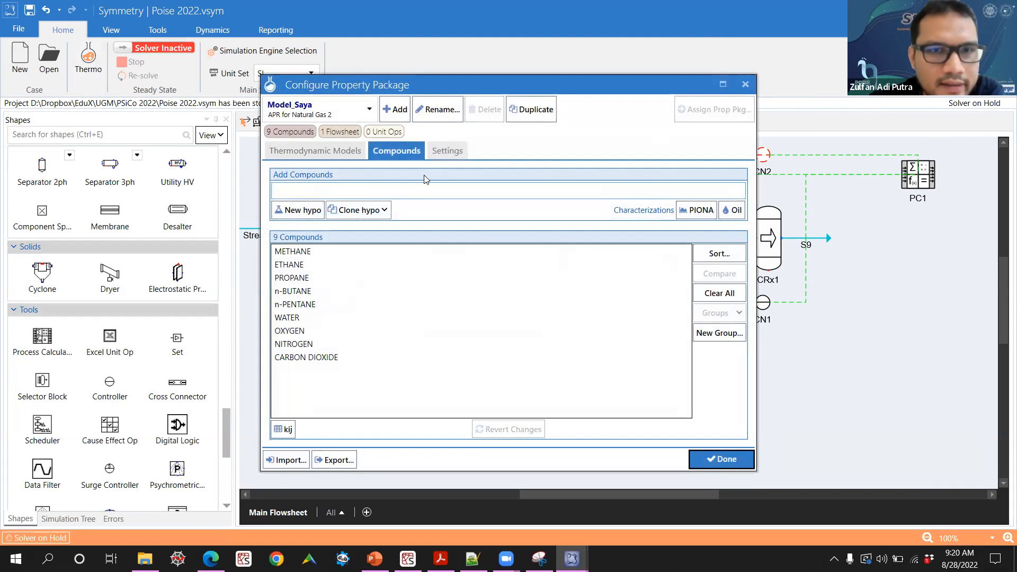
{"action": "left_click", "coordinate": [364, 191]}
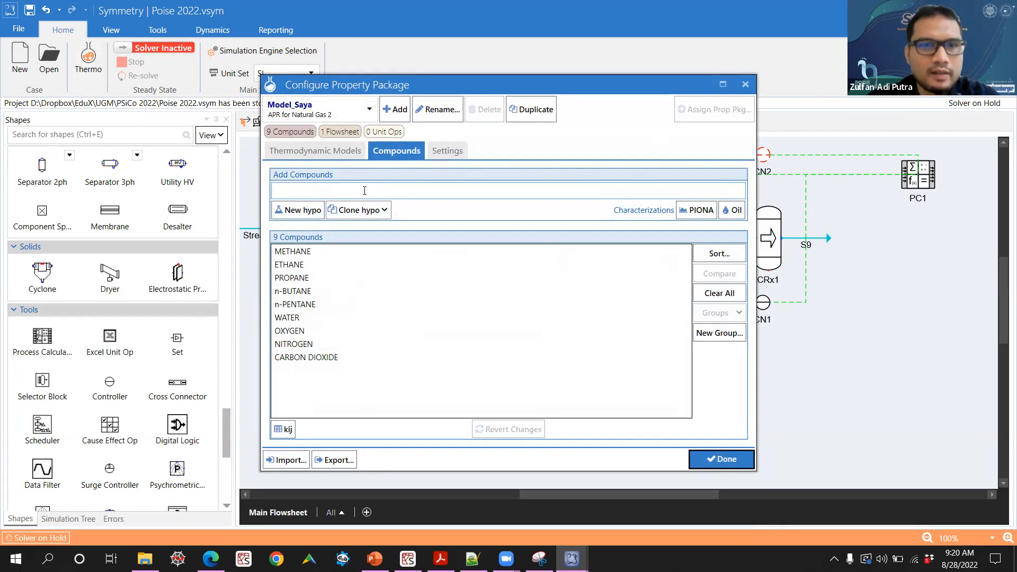
{"action": "type", "text": "coal"}
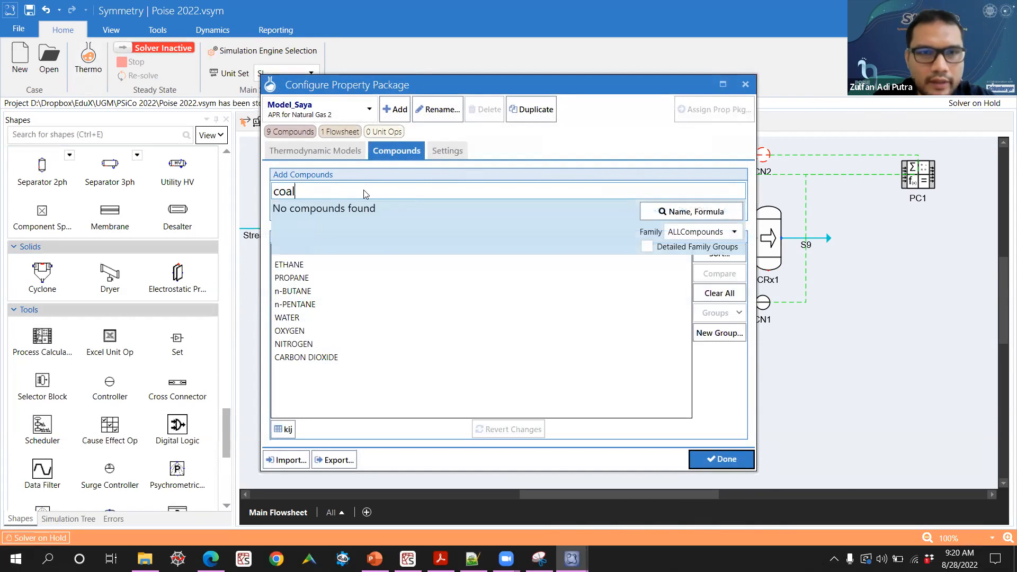
{"action": "key", "text": "BackSpace"}
{"action": "key", "text": "BackSpace"}
{"action": "key", "text": "BackSpace"}
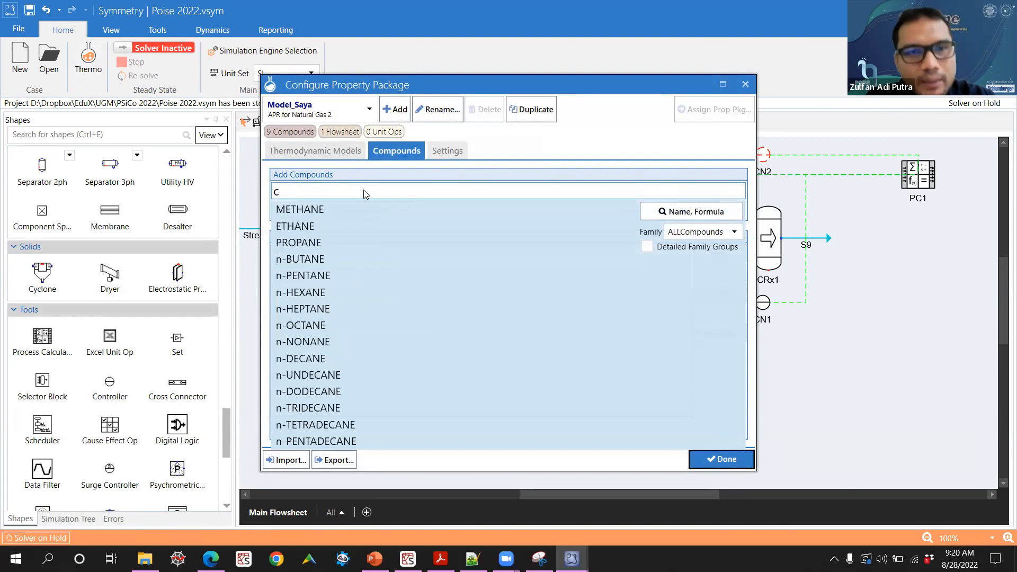
{"action": "key", "text": "BackSpace"}
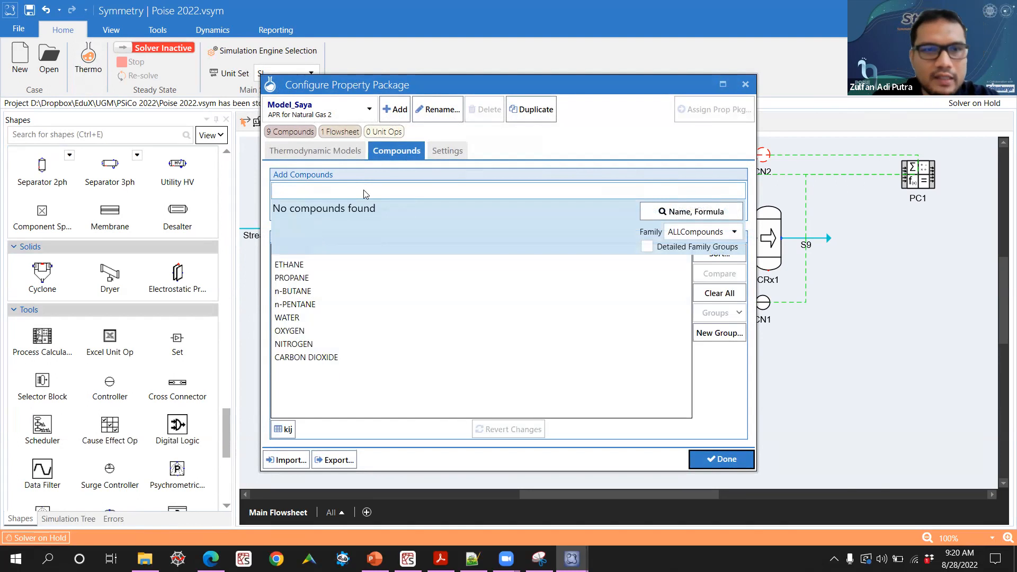
{"action": "left_click", "coordinate": [745, 84]}
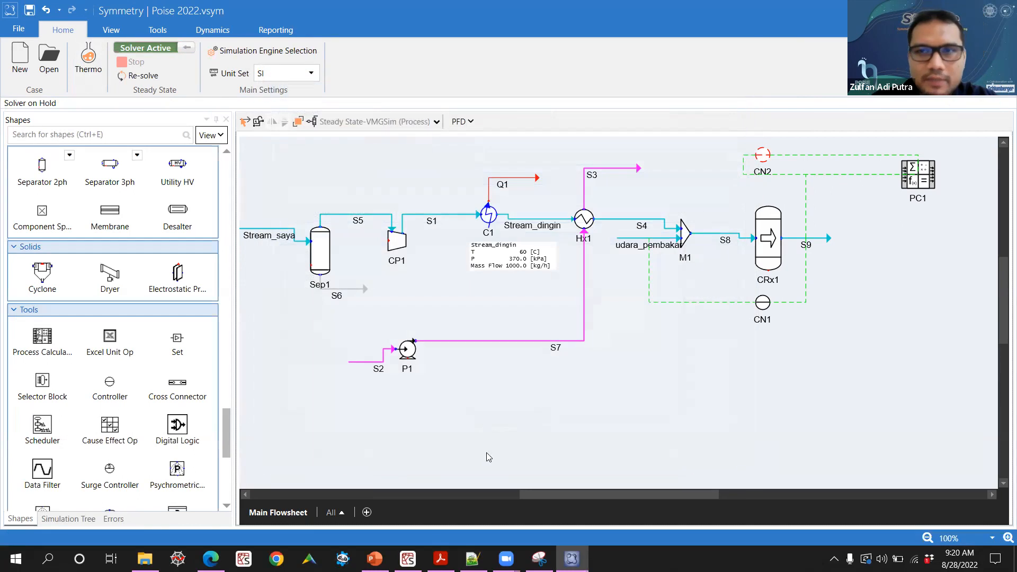
- Switch to the Edge browser and search the web for "proximate analysis of coal"
{"action": "mouse_move", "coordinate": [211, 559]}
{"action": "left_click", "coordinate": [210, 503]}
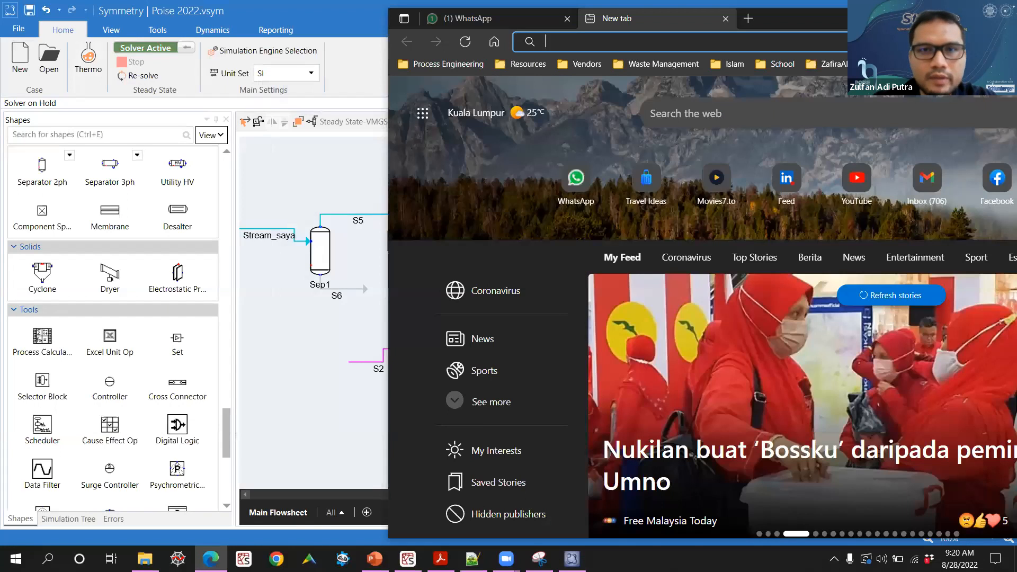
{"action": "left_click_drag", "start_coordinate": [918, 18], "coordinate": [599, 89]}
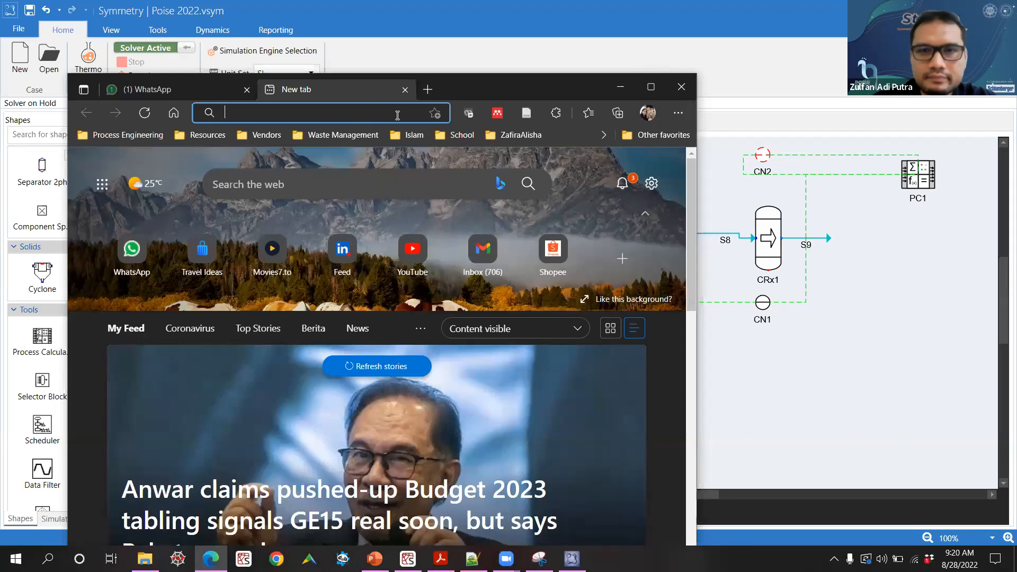
{"action": "type", "text": "proximate analysi"}
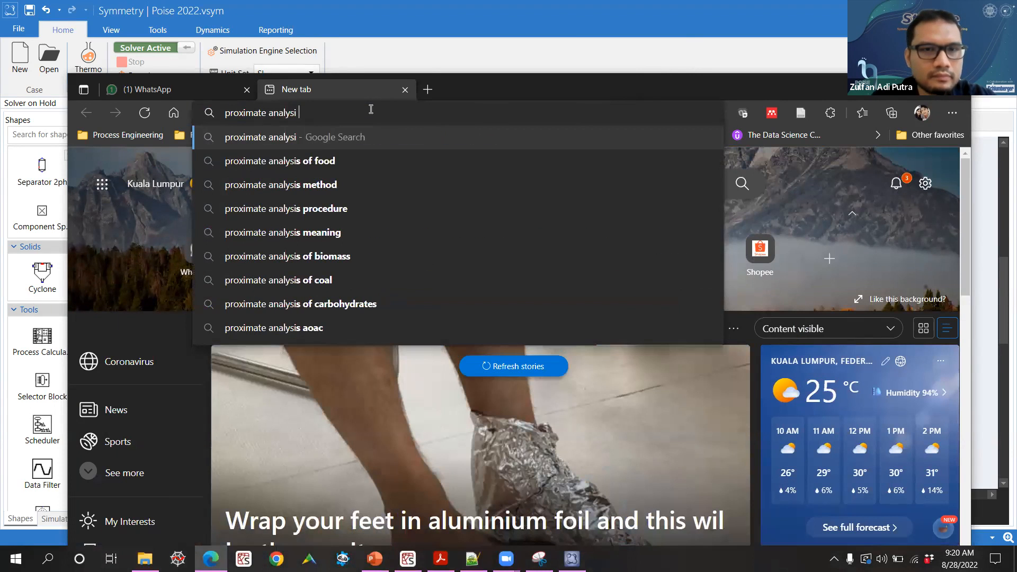
{"action": "key", "text": "Down"}
{"action": "key", "text": "Down"}
{"action": "key", "text": "Down"}
{"action": "key", "text": "Down"}
{"action": "key", "text": "Down"}
{"action": "key", "text": "Down"}
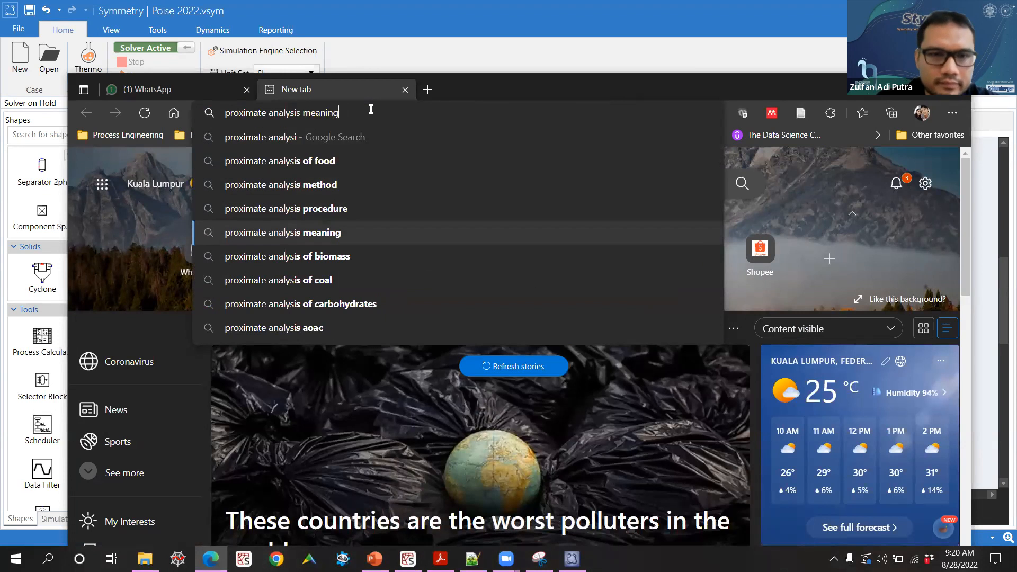
{"action": "key", "text": "Return"}
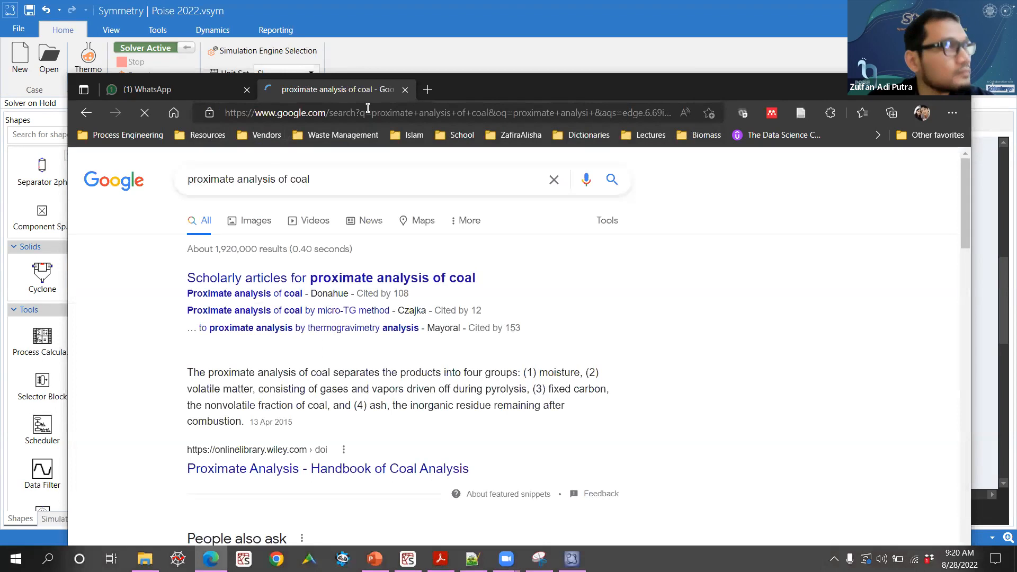
- Browse the search results, show the image results in a maximized window and open the Sanbi Coal (Japan) proximate and ultimate analysis table
{"action": "scroll", "coordinate": [636, 326], "scroll_direction": "down", "scroll_amount": 6}
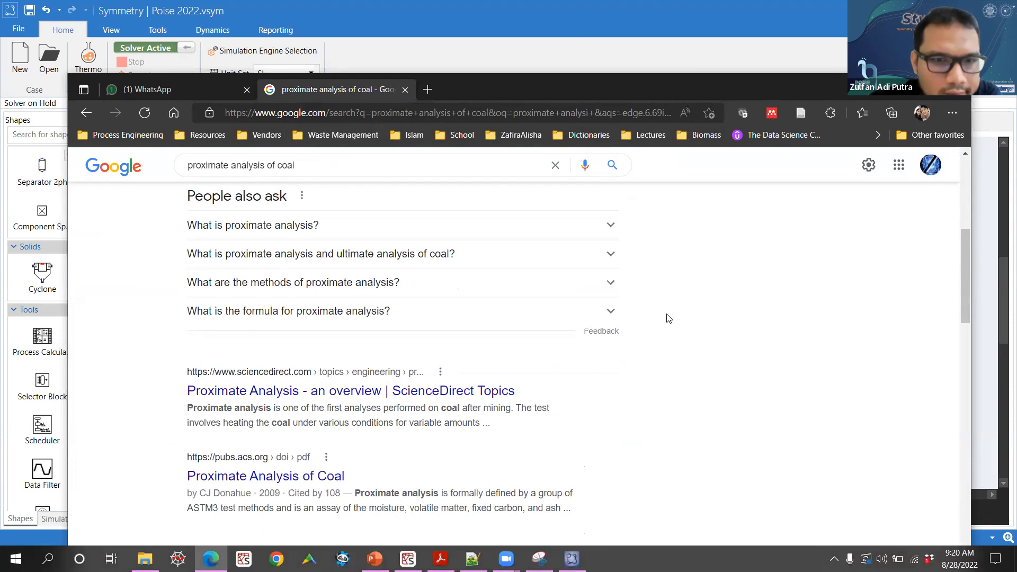
{"action": "scroll", "coordinate": [669, 317], "scroll_direction": "down", "scroll_amount": 10}
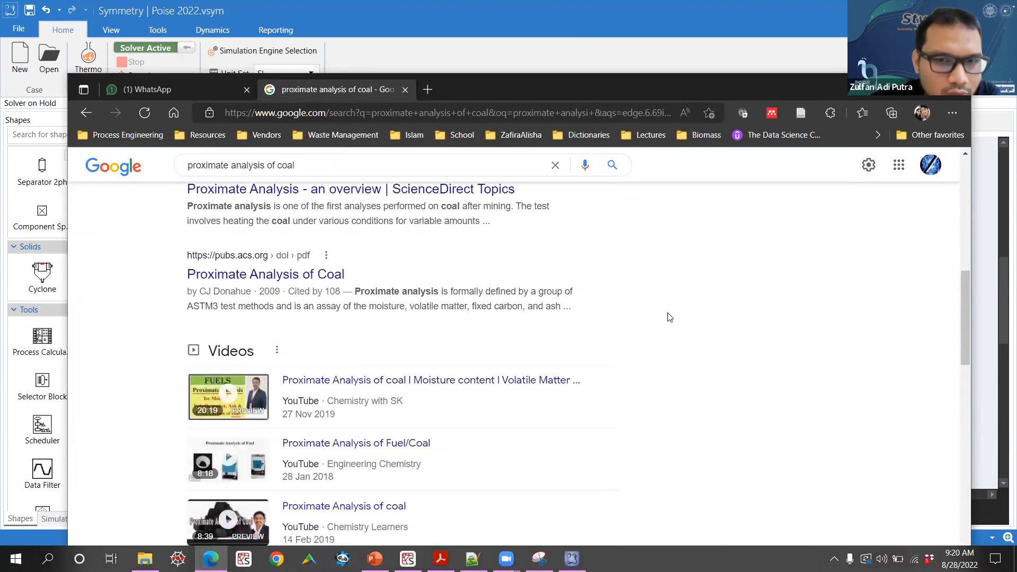
{"action": "scroll", "coordinate": [668, 317], "scroll_direction": "up", "scroll_amount": 3}
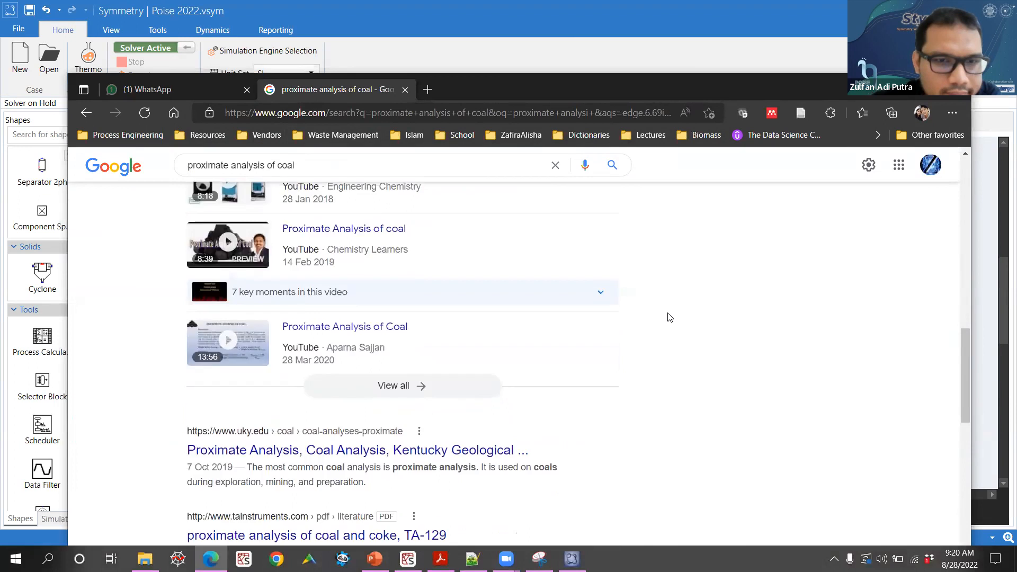
{"action": "scroll", "coordinate": [668, 316], "scroll_direction": "up", "scroll_amount": 10}
{"action": "left_click", "coordinate": [255, 221]}
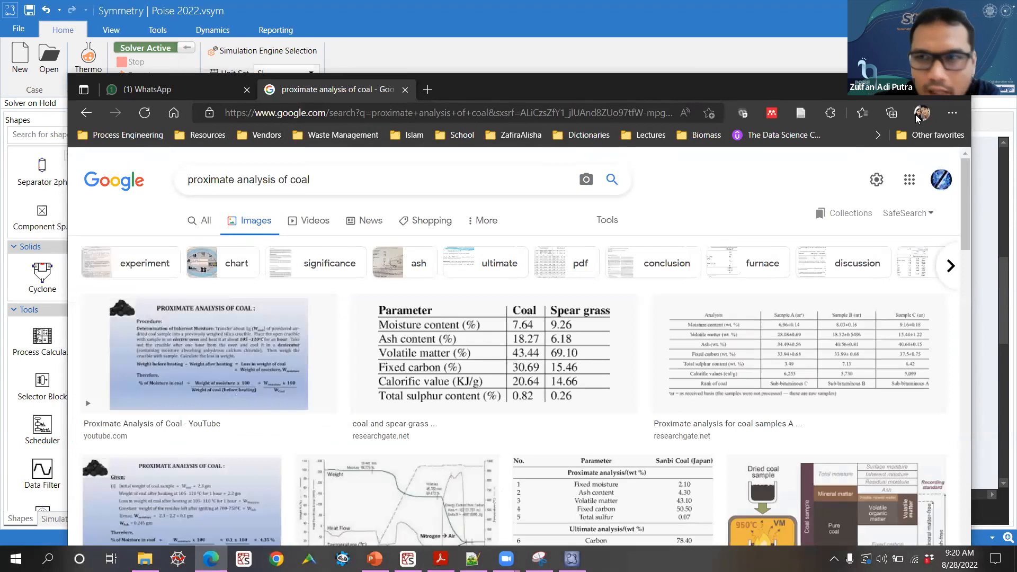
{"action": "left_click", "coordinate": [919, 89]}
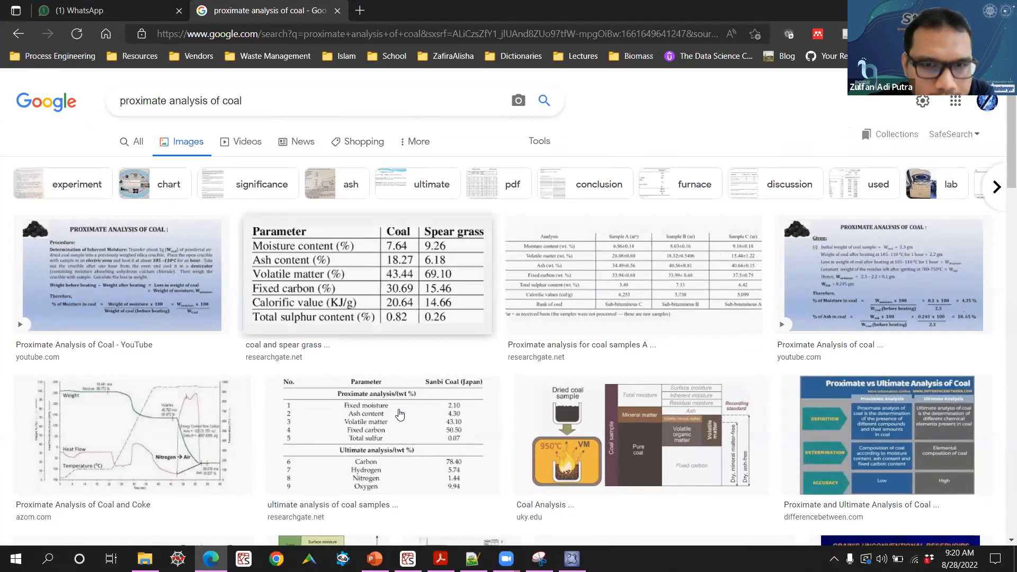
{"action": "left_click", "coordinate": [382, 424]}
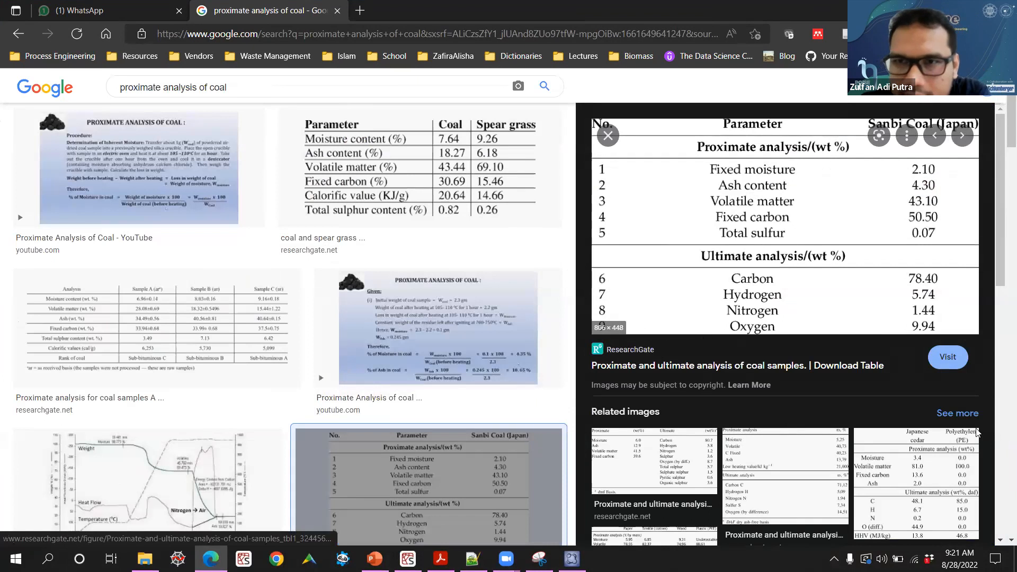
- Open the ResearchGate source page of the Sanbi Coal table and download the underground coal gasification paper
{"action": "left_click", "coordinate": [876, 367]}
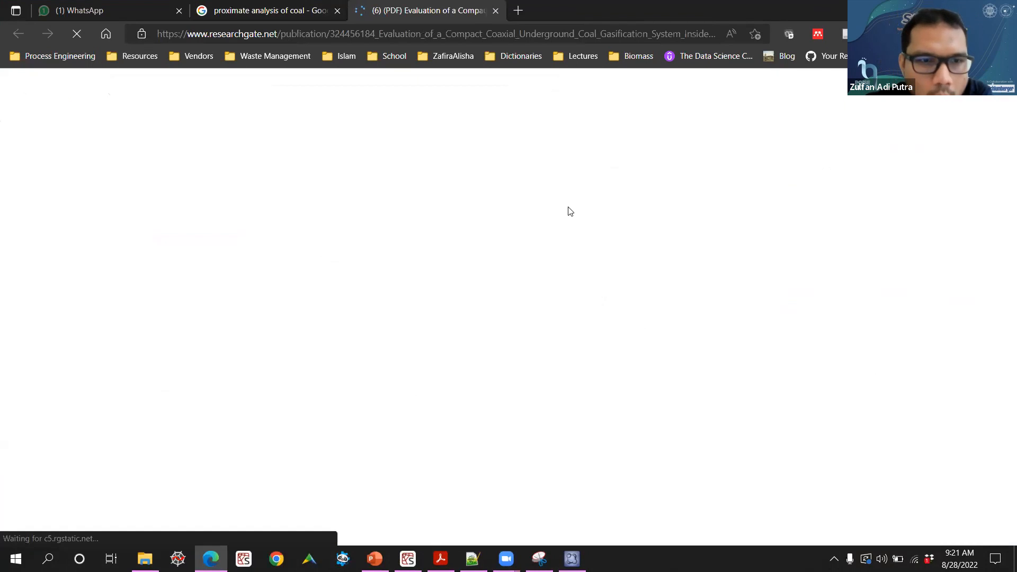
{"action": "scroll", "coordinate": [637, 350], "scroll_direction": "down", "scroll_amount": 5}
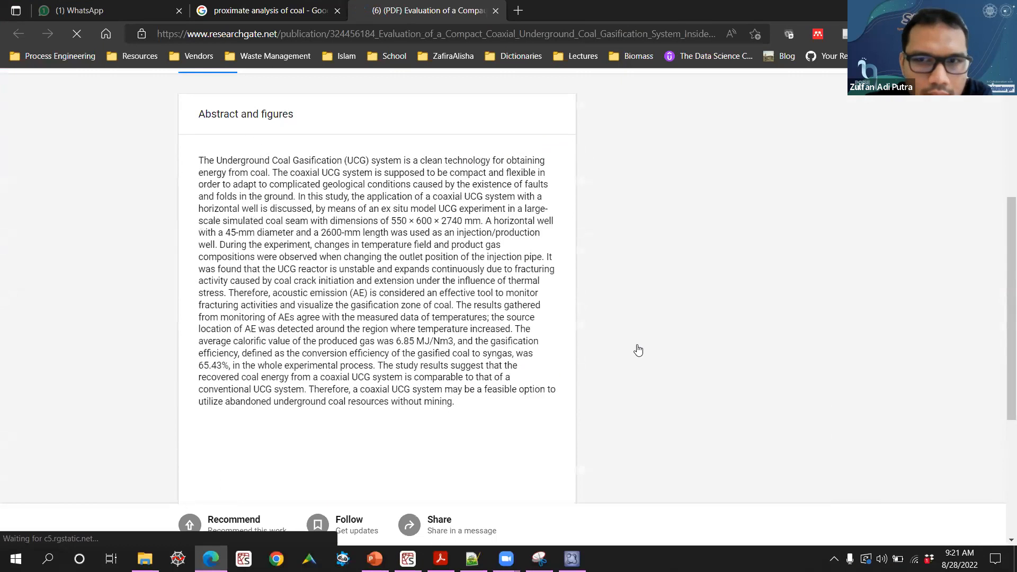
{"action": "scroll", "coordinate": [637, 350], "scroll_direction": "up", "scroll_amount": 5}
{"action": "scroll", "coordinate": [578, 336], "scroll_direction": "down", "scroll_amount": 10}
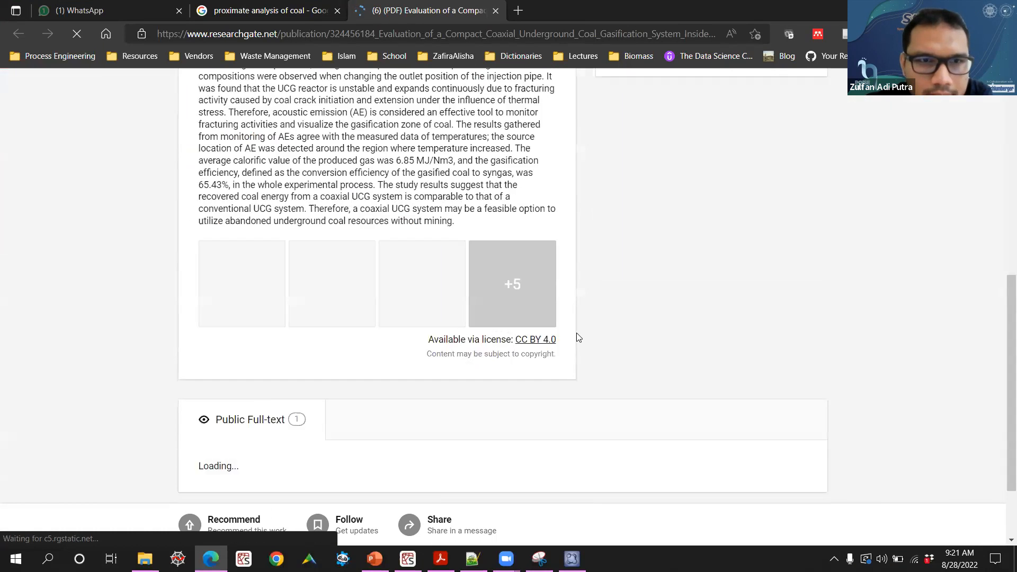
{"action": "scroll", "coordinate": [577, 336], "scroll_direction": "up", "scroll_amount": 9}
{"action": "scroll", "coordinate": [678, 171], "scroll_direction": "up", "scroll_amount": 2}
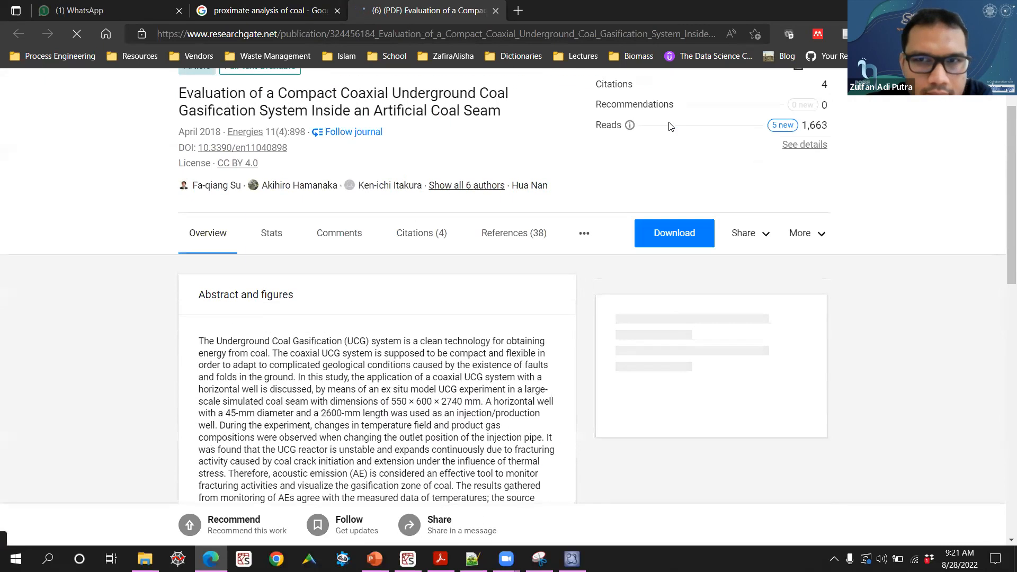
{"action": "left_click", "coordinate": [662, 233]}
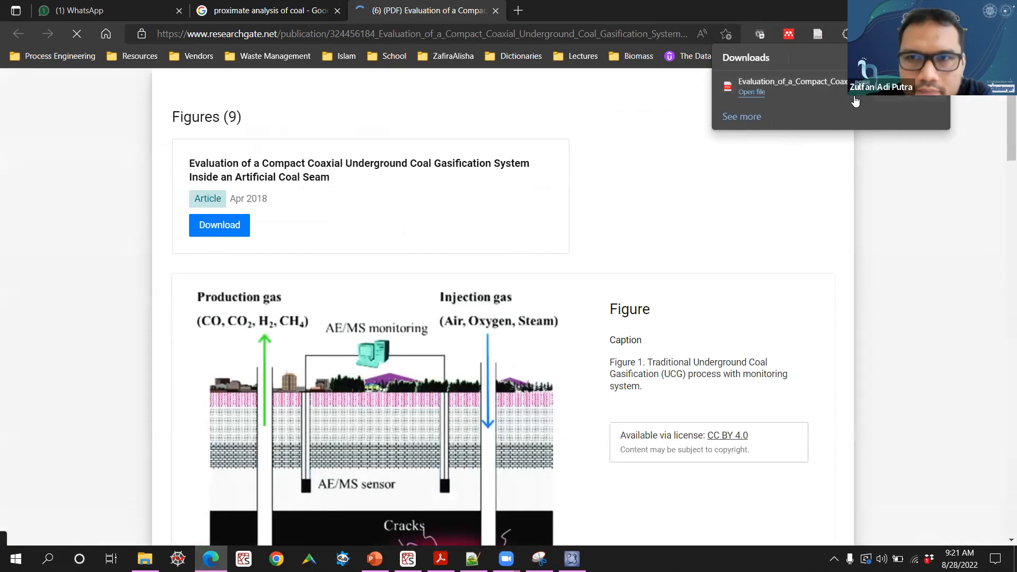
- Open the downloaded Evaluation_of_a_Compact_Coaxial_Underground_Coal_G.pdf and find Table 1, the proximate and ultimate analysis of coal samples
{"action": "left_click", "coordinate": [759, 88]}
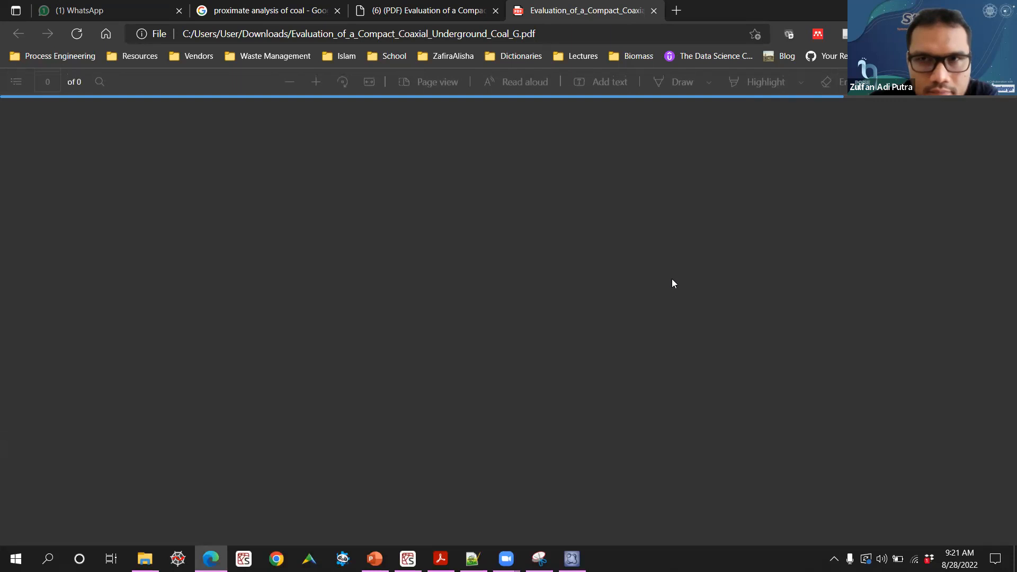
{"action": "scroll", "coordinate": [673, 283], "scroll_direction": "down", "scroll_amount": 15}
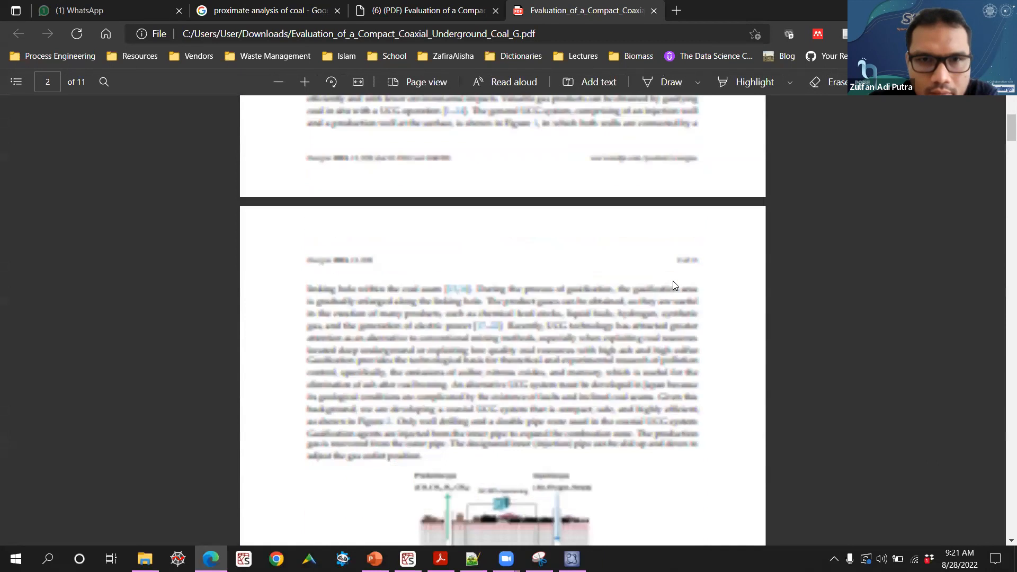
{"action": "scroll", "coordinate": [675, 285], "scroll_direction": "down", "scroll_amount": 10}
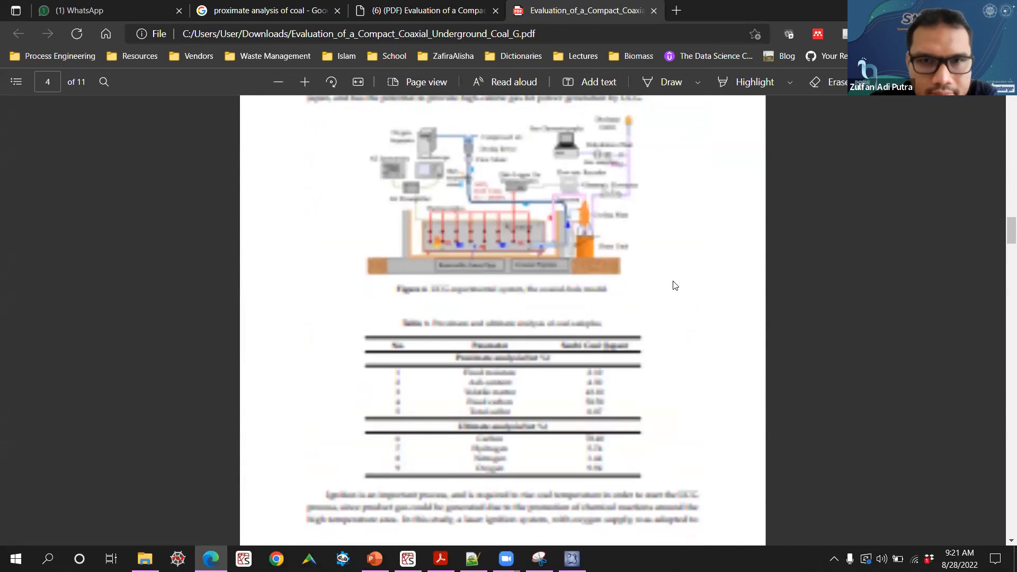
{"action": "scroll", "coordinate": [675, 285], "scroll_direction": "down", "scroll_amount": 3}
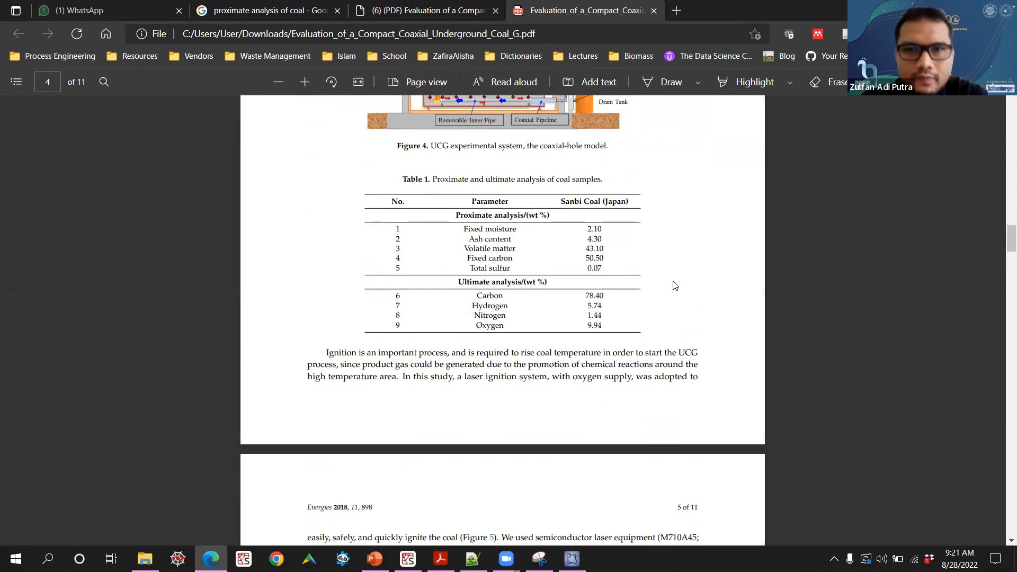